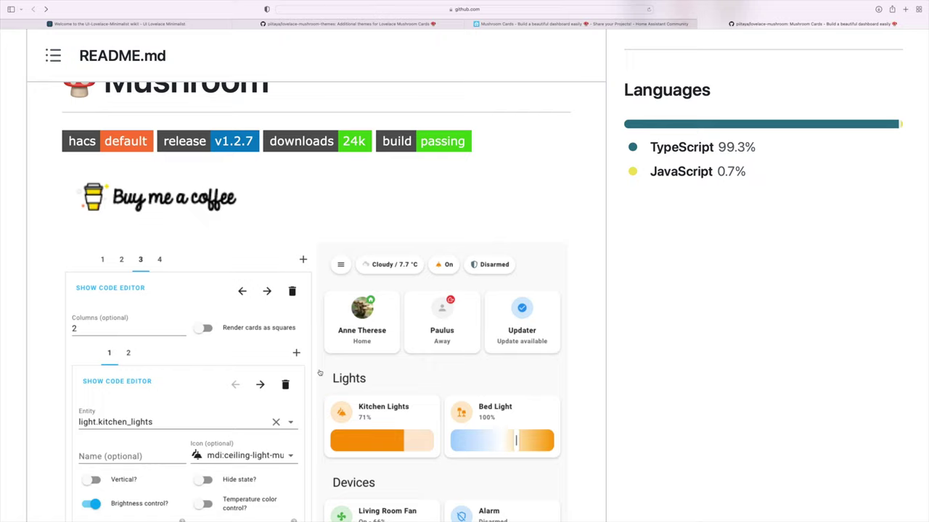
Scroll through the lovelace-mushroom README on GitHub to review the Mushroom cards demo
scroll(320, 373, "up", 4)
scroll(319, 372, "down", 8)
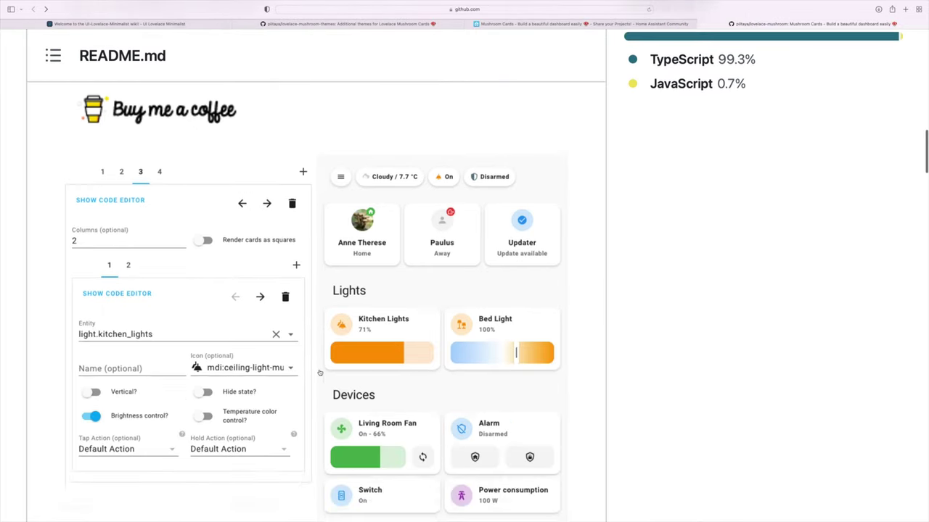
scroll(316, 373, "down", 1)
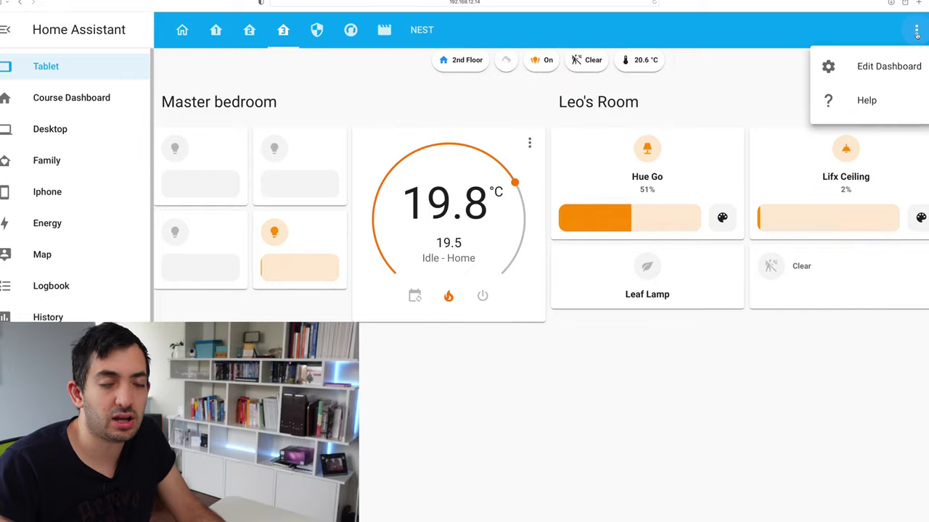
Enter dashboard edit mode, save the Tablet view settings, and open the main grid card's editor
left_click(884, 70)
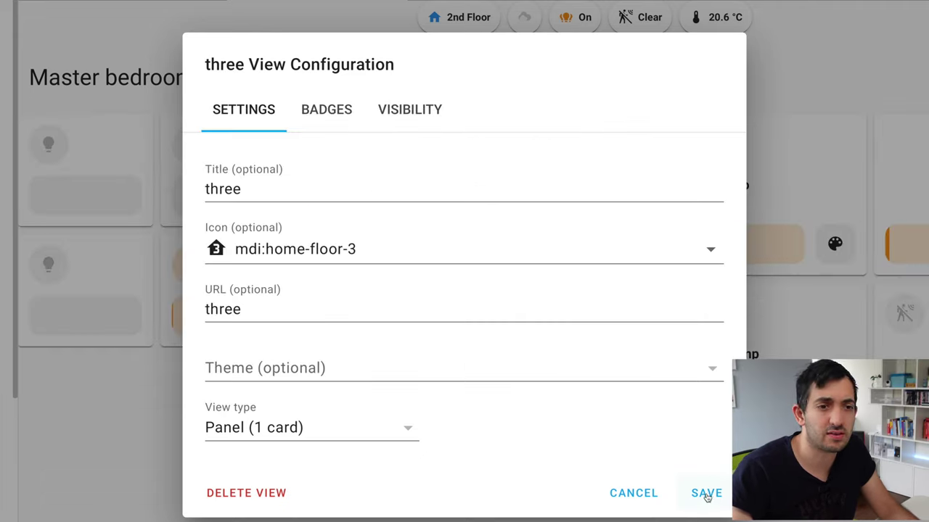
left_click(704, 493)
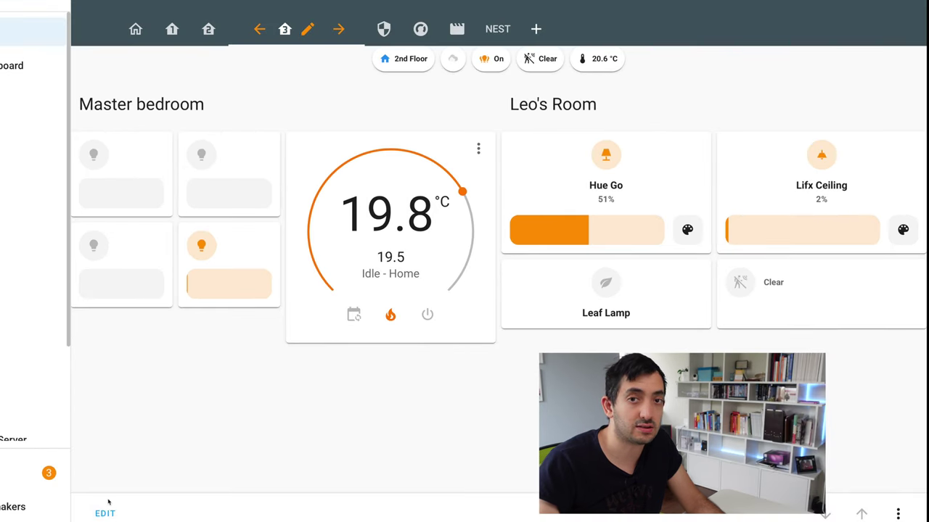
left_click(105, 511)
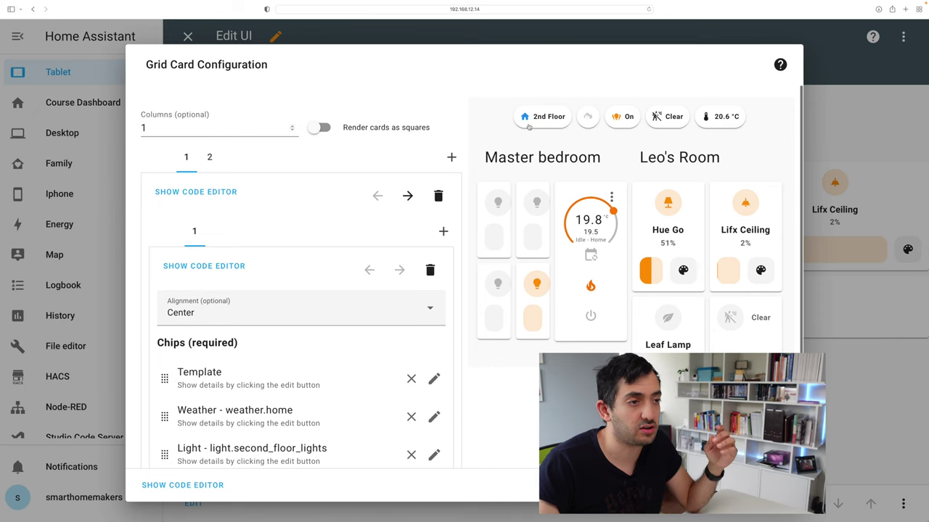
scroll(303, 252, "down", 3)
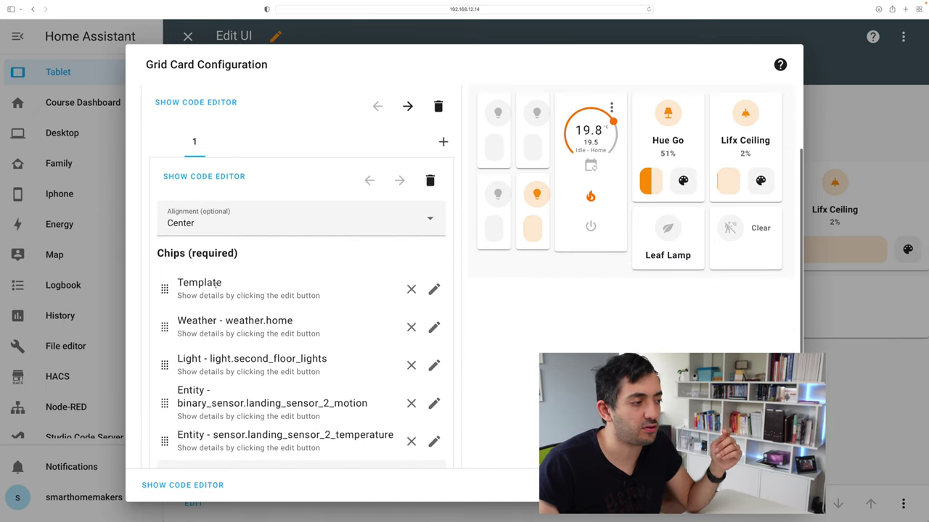
scroll(244, 286, "up", 3)
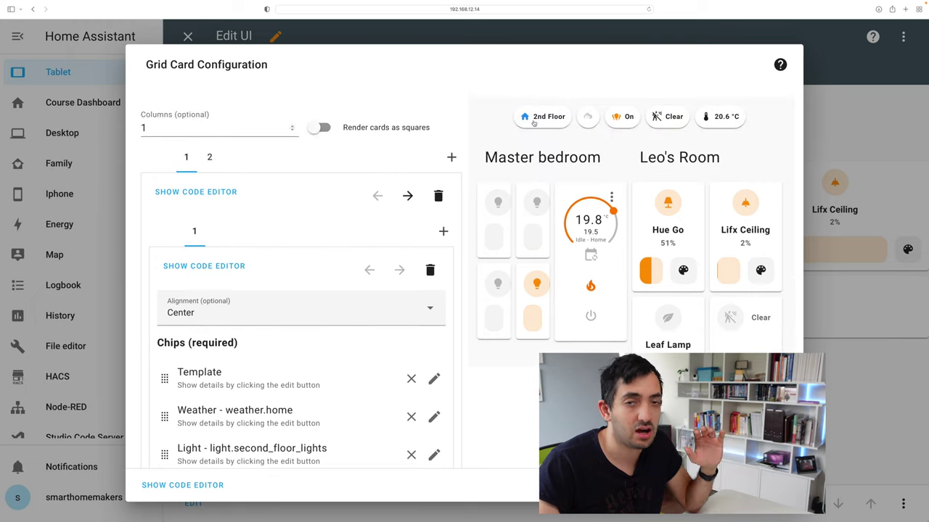
scroll(377, 226, "down", 2)
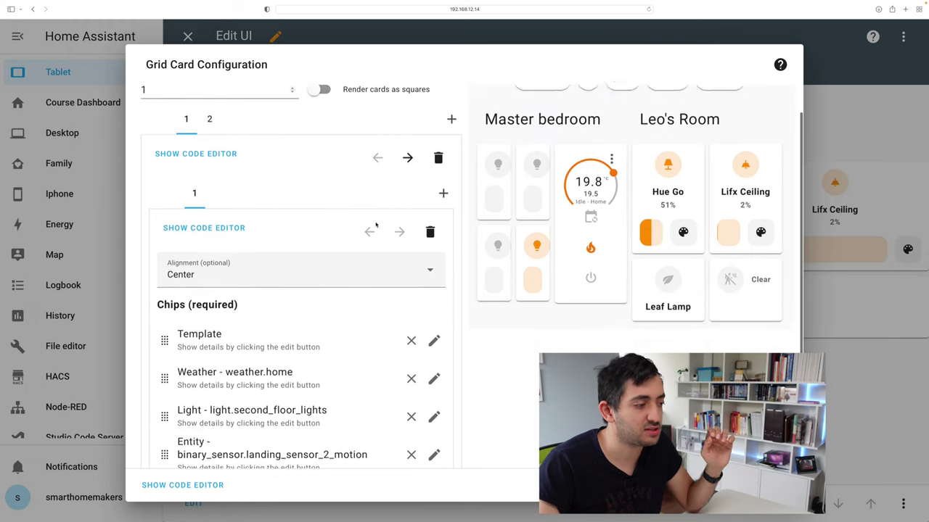
scroll(377, 225, "up", 2)
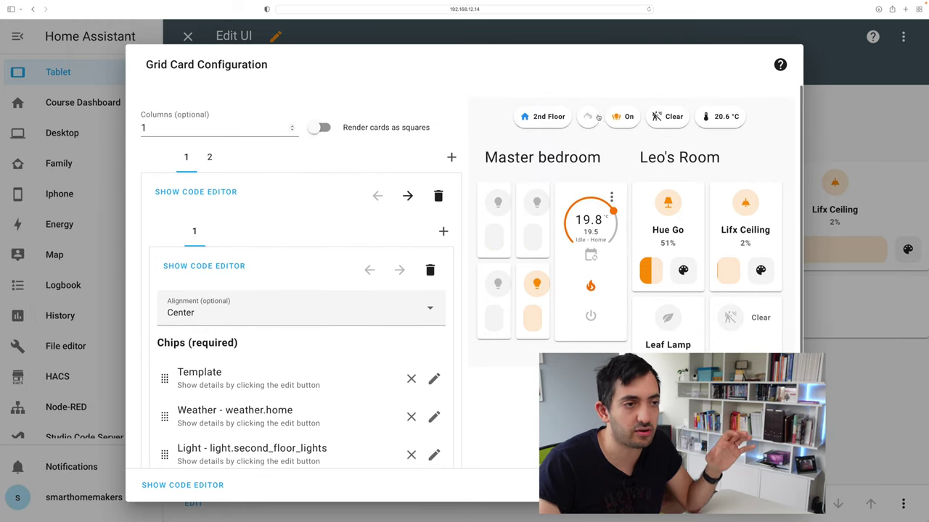
scroll(619, 124, "down", 1)
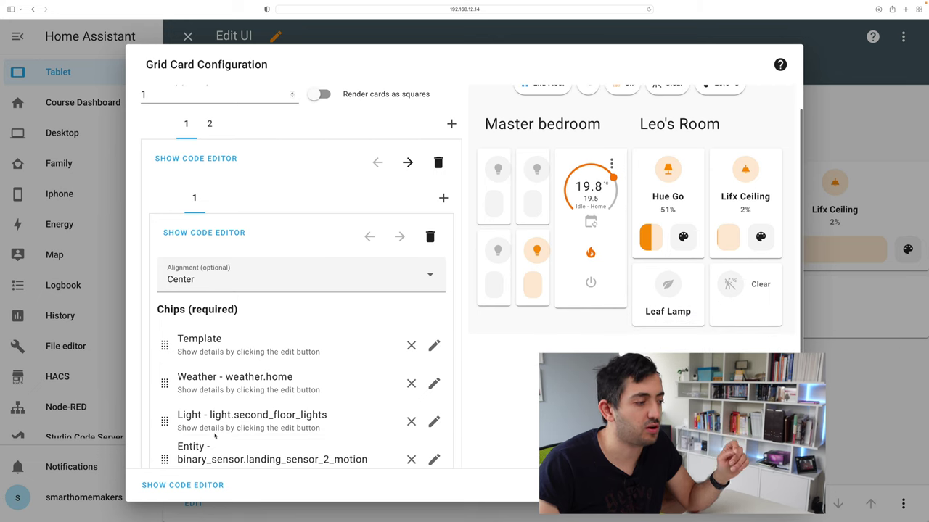
scroll(486, 270, "up", 1)
scroll(486, 271, "up", 1)
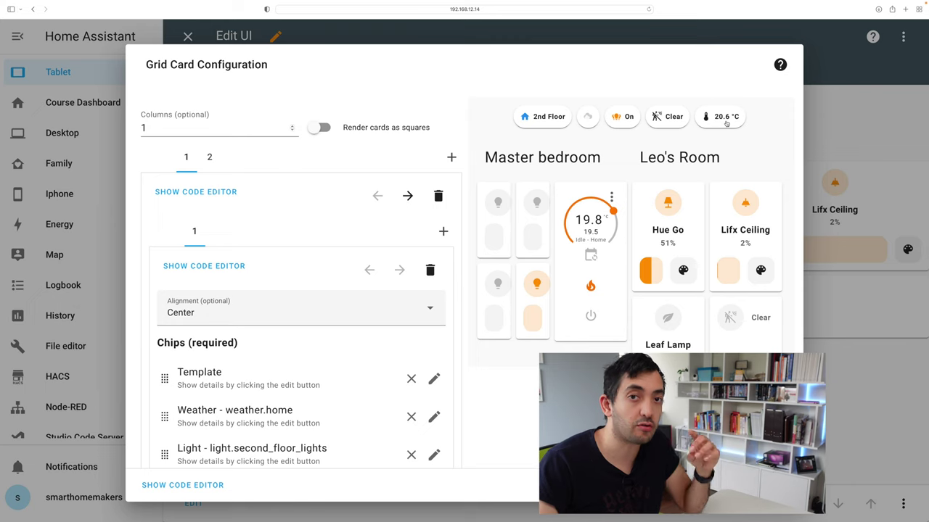
scroll(310, 431, "down", 4)
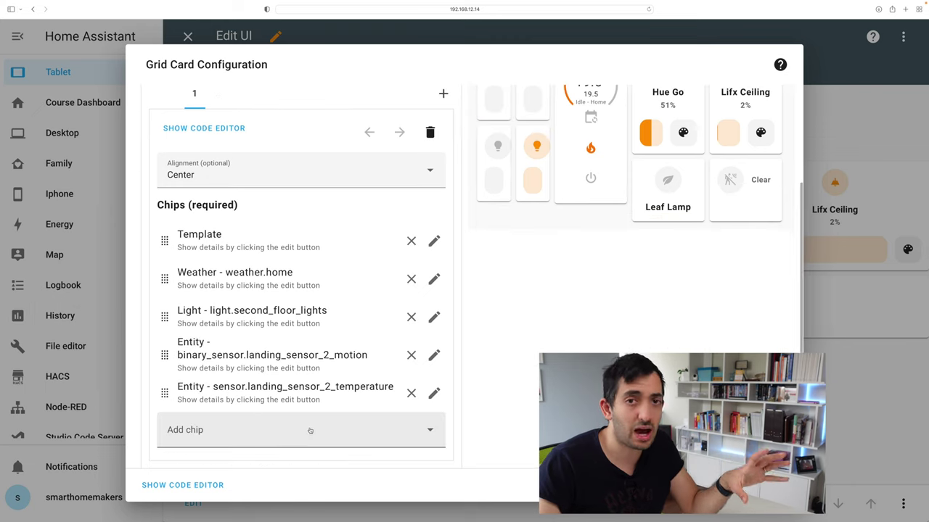
left_click(252, 438)
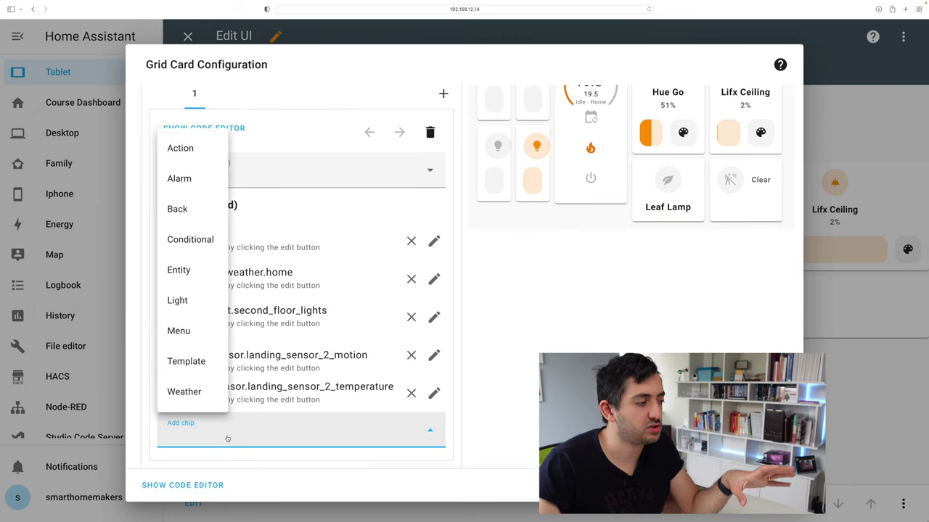
left_click(194, 307)
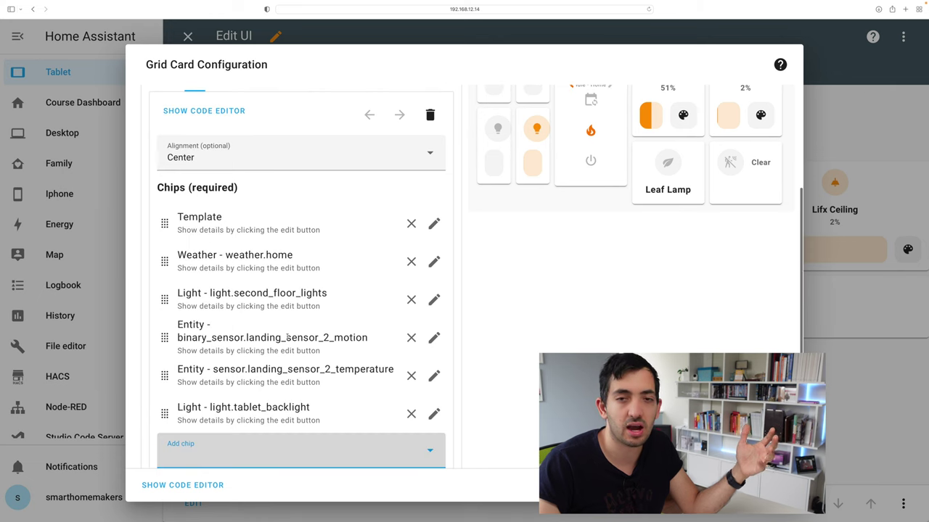
left_click(434, 414)
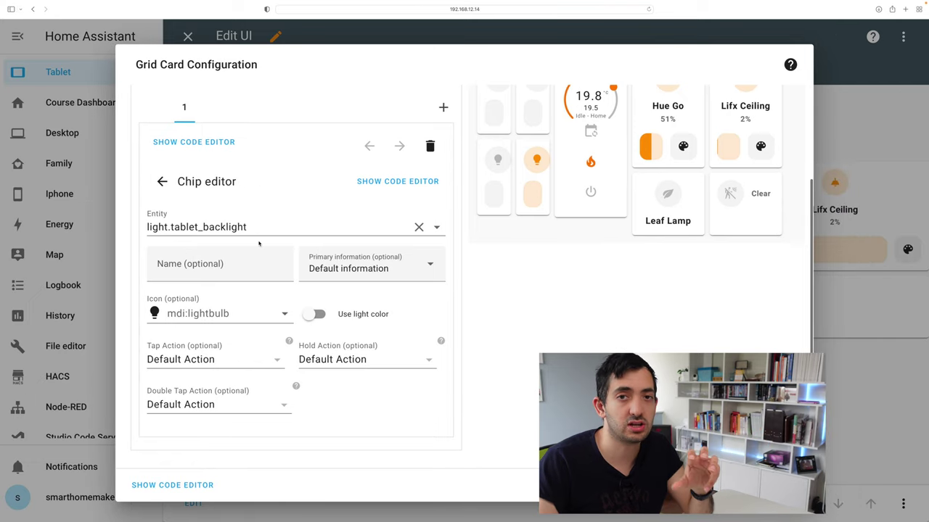
left_click(162, 183)
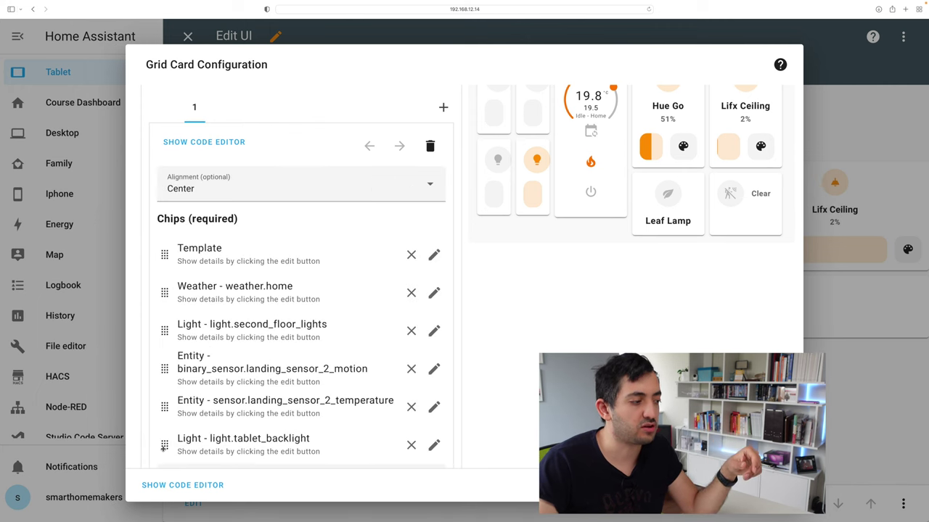
mouse_move(164, 447)
left_mouse_down()
mouse_move(163, 374)
mouse_move(166, 448)
left_mouse_up()
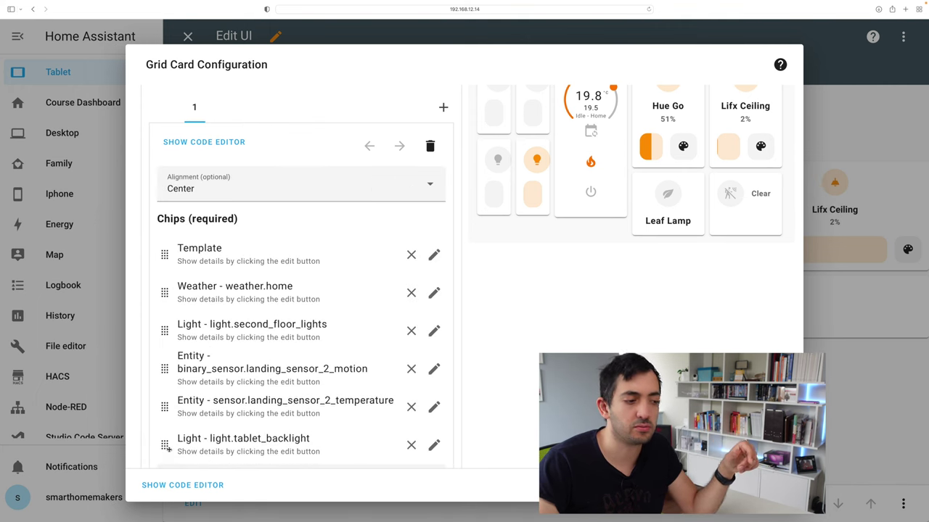
left_click(410, 446)
Look over the Leo's Room and Master bedroom section settings and their preview
scroll(515, 192, "up", 3)
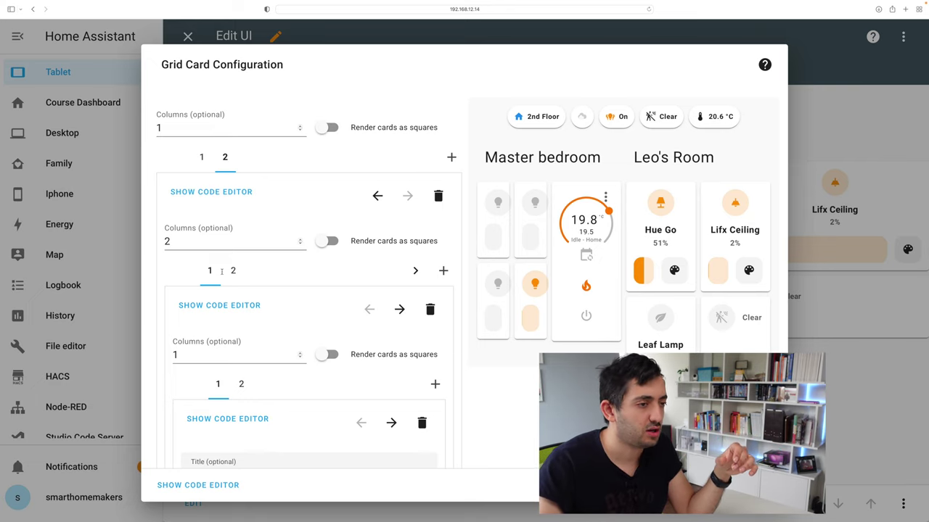
scroll(222, 271, "down", 1)
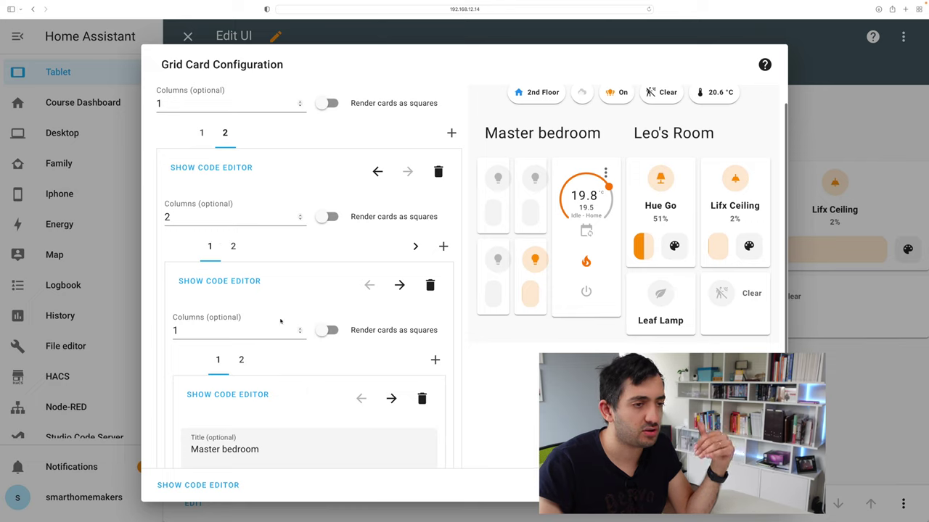
left_click(232, 247)
left_click(209, 248)
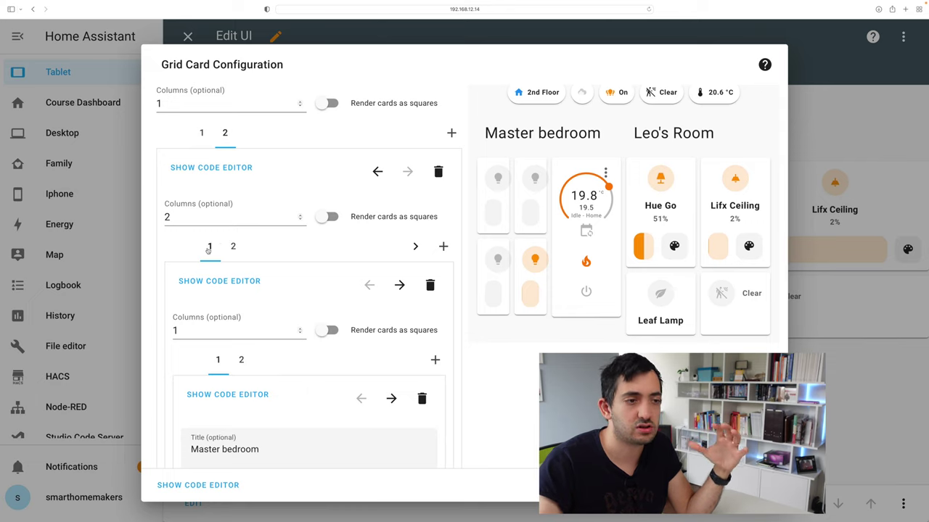
scroll(525, 171, "up", 1)
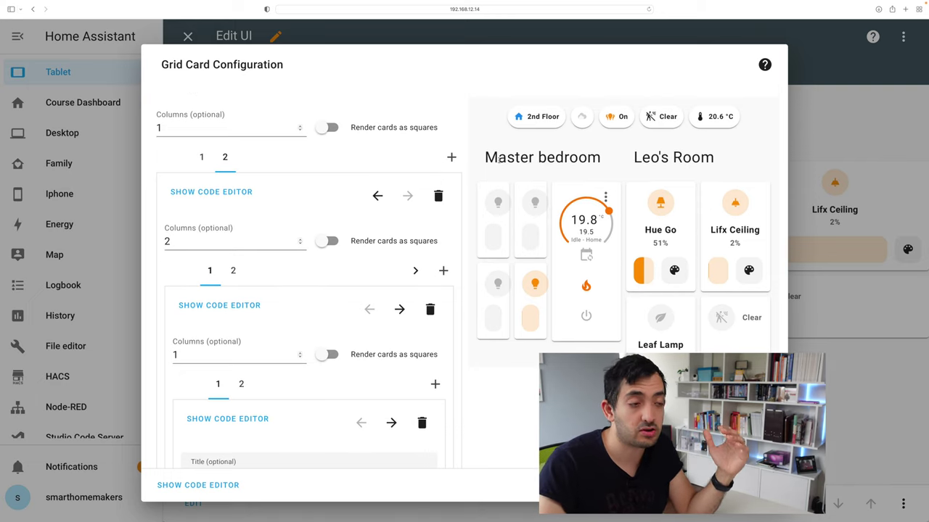
left_click_drag(484, 158, 597, 155)
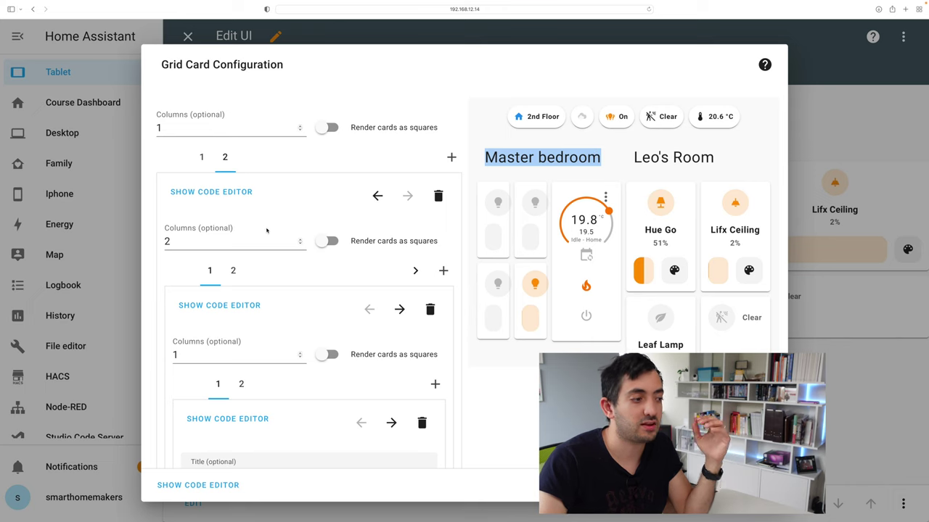
Title the nested grid 'Master bedroom' and show its second inner card
scroll(267, 231, "down", 3)
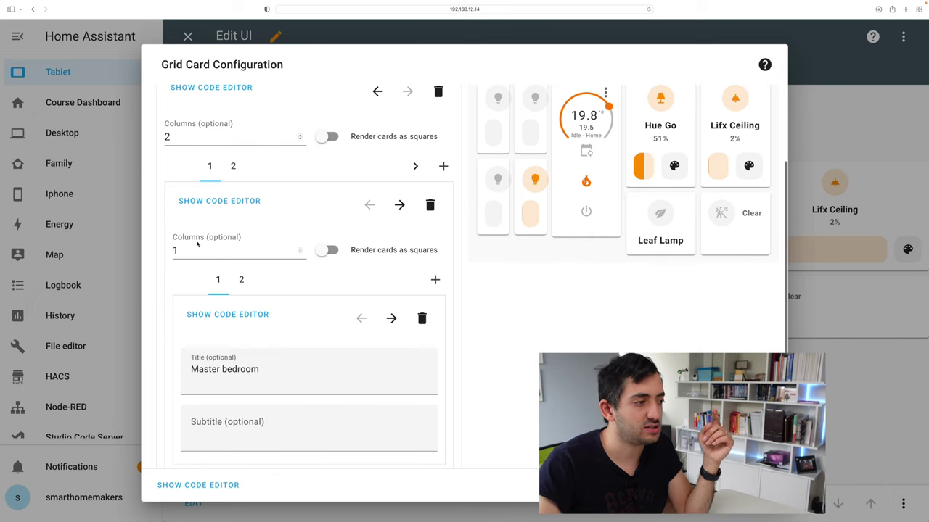
scroll(292, 362, "down", 1)
left_click(292, 334)
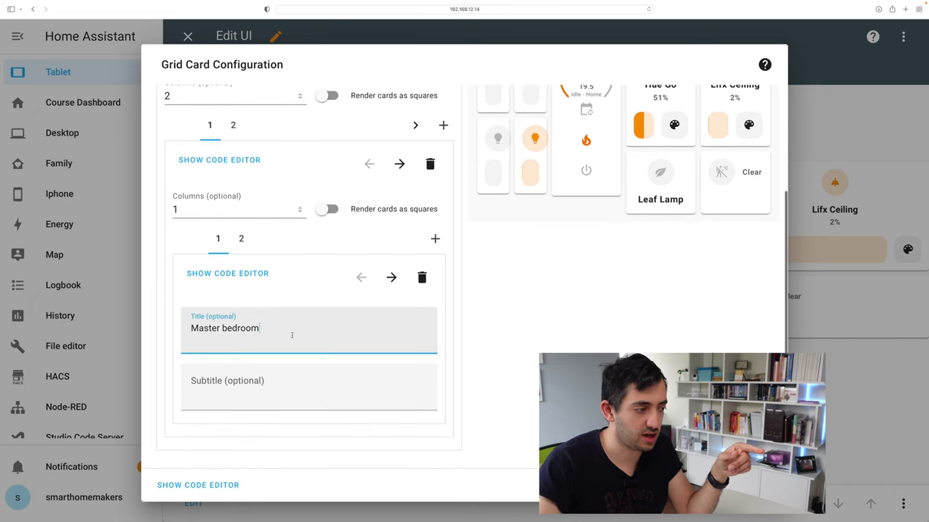
left_click(275, 391)
scroll(391, 329, "up", 2)
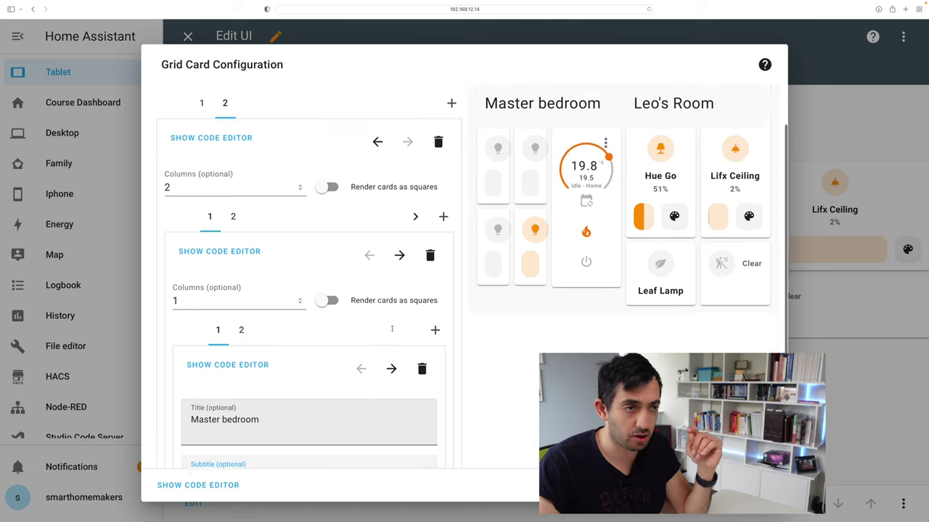
left_click(241, 323)
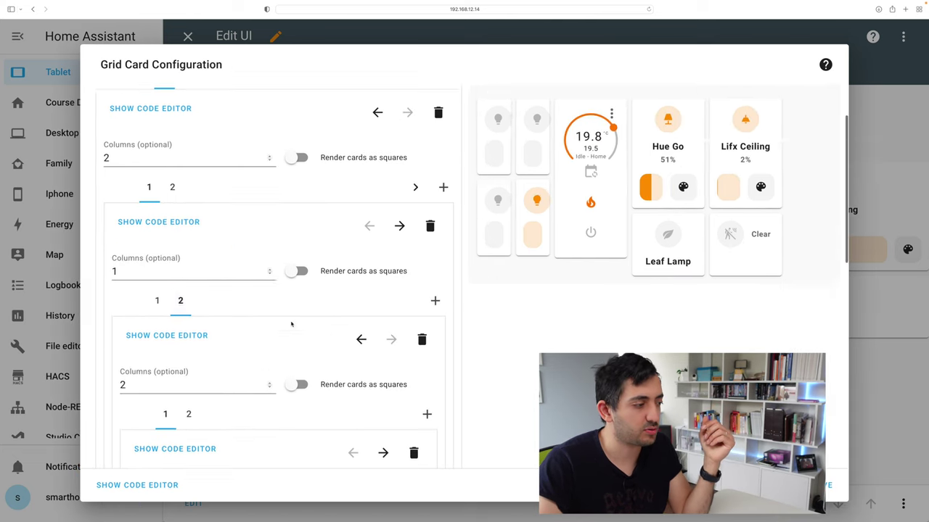
Test a Master bedroom light's brightness slider, then show the climate.bedroom thermostat card
scroll(291, 325, "down", 3)
scroll(283, 324, "down", 3)
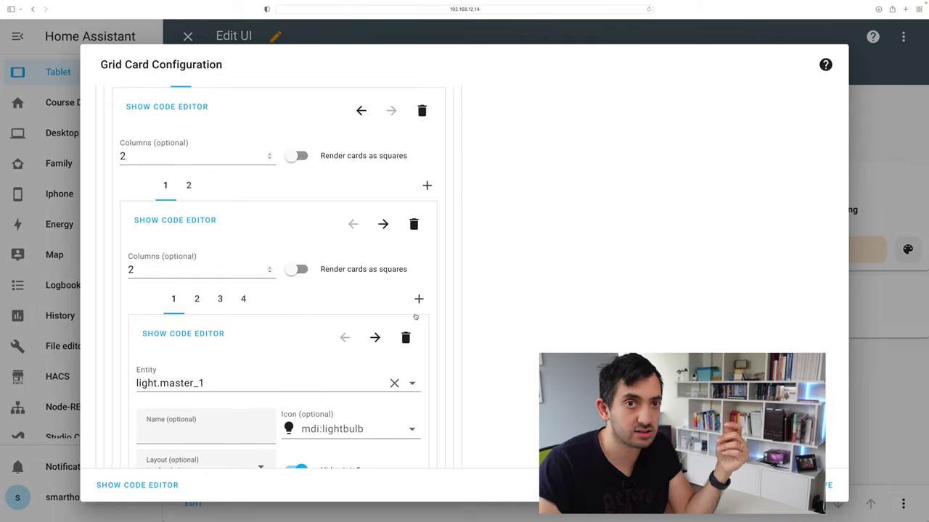
scroll(416, 317, "down", 2)
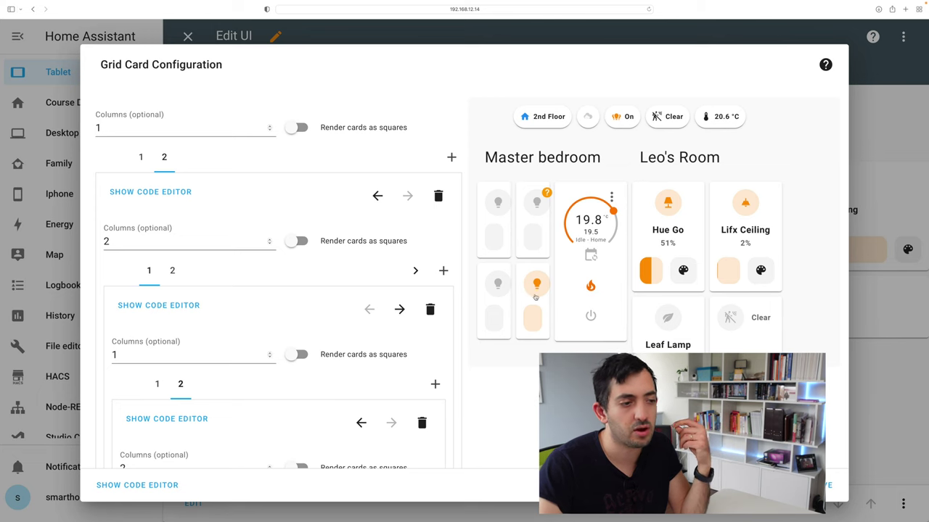
scroll(632, 211, "down", 1)
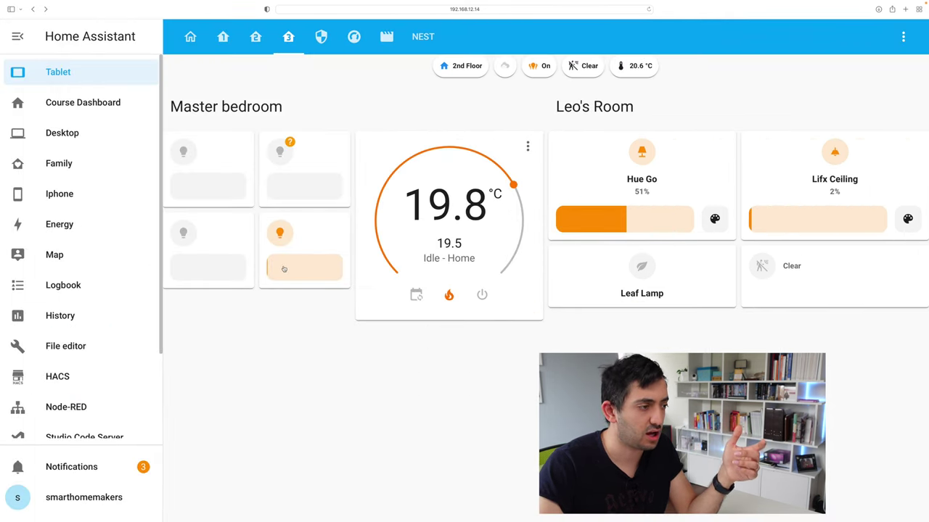
mouse_move(284, 269)
left_mouse_down()
mouse_move(331, 270)
mouse_move(295, 275)
left_mouse_up()
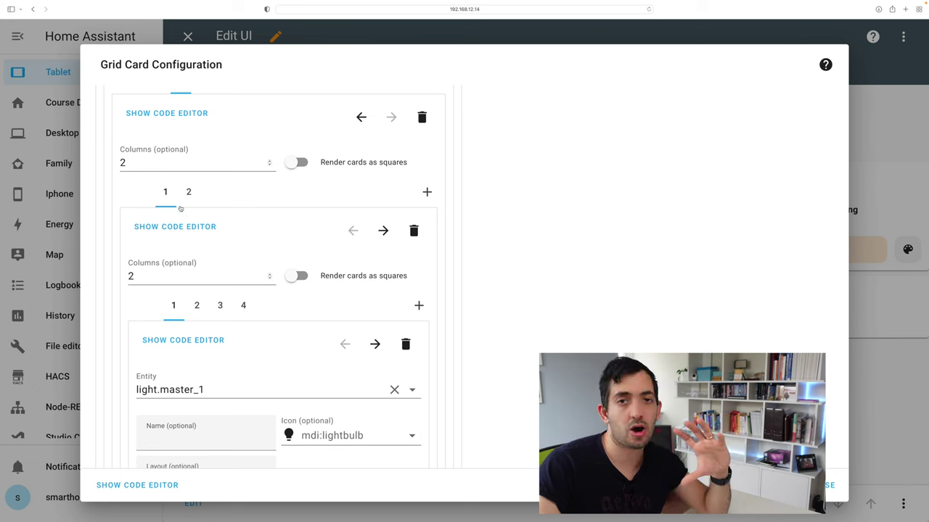
left_click(189, 192)
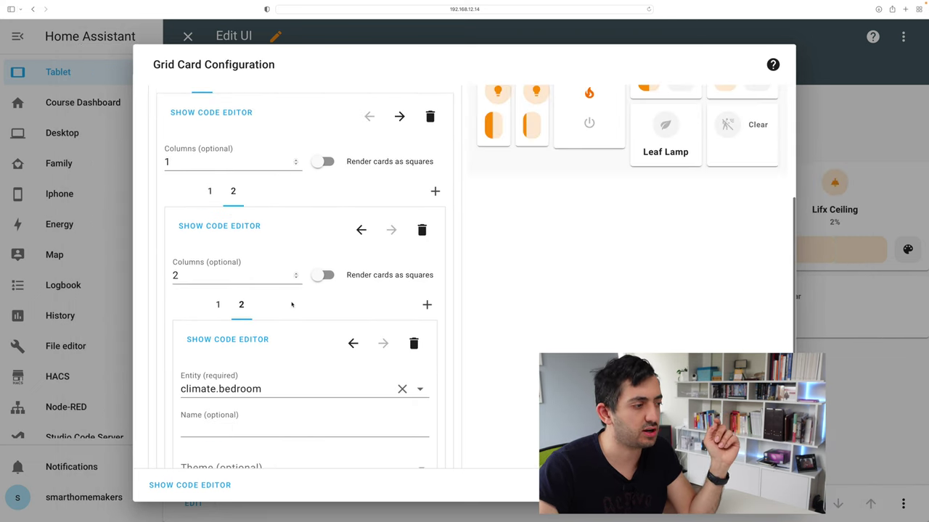
Return to the nested grid holding the Master bedroom light cards
scroll(610, 277, "up", 5)
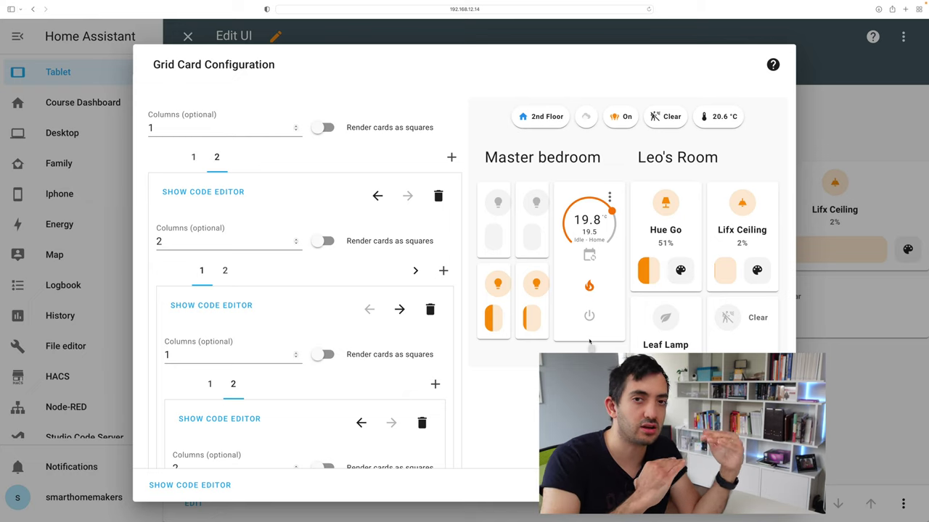
scroll(280, 330, "down", 5)
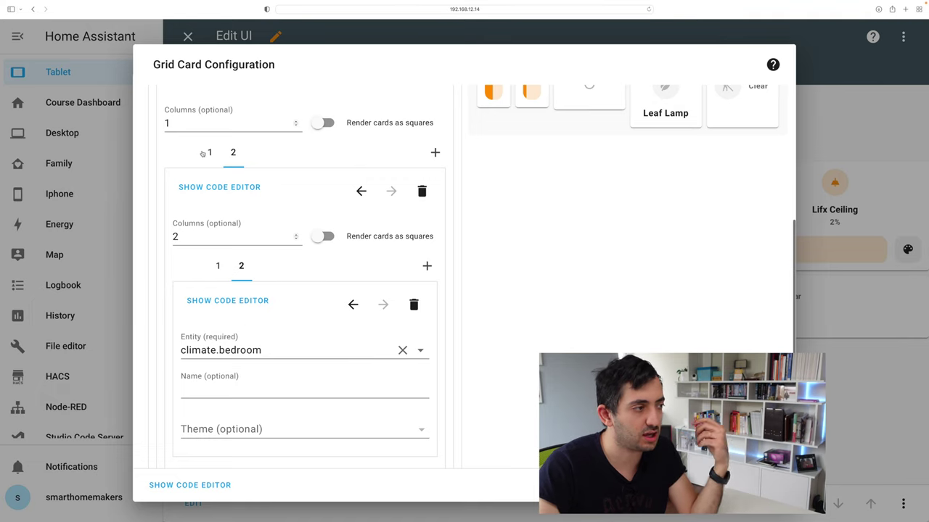
left_click(218, 267)
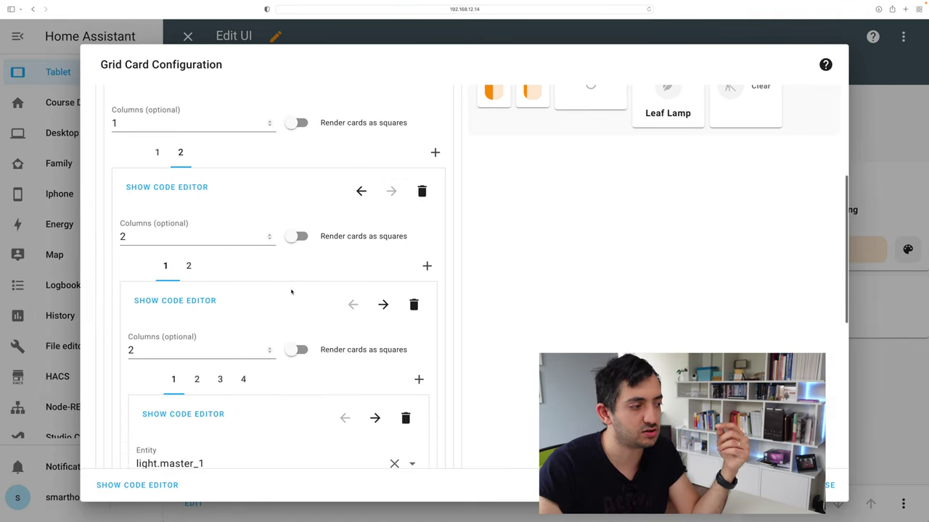
scroll(231, 190, "down", 4)
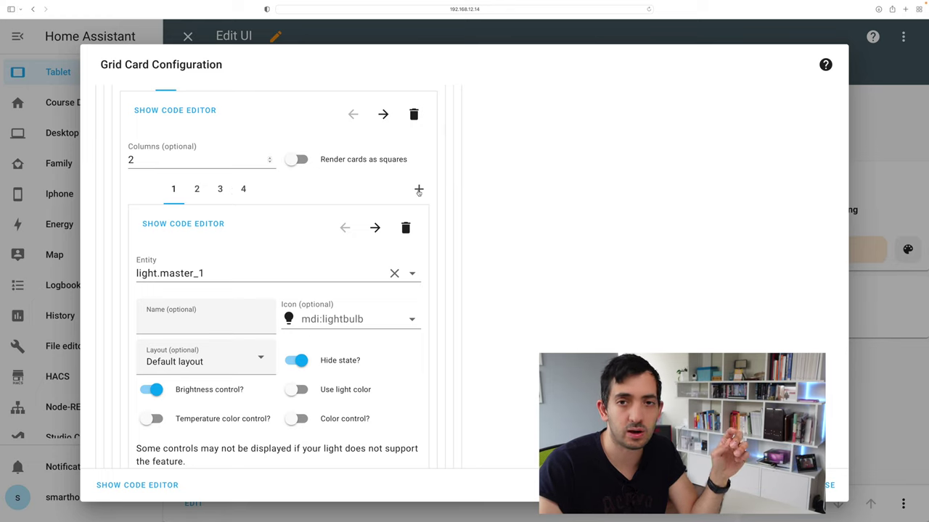
scroll(454, 201, "up", 3)
scroll(453, 201, "down", 4)
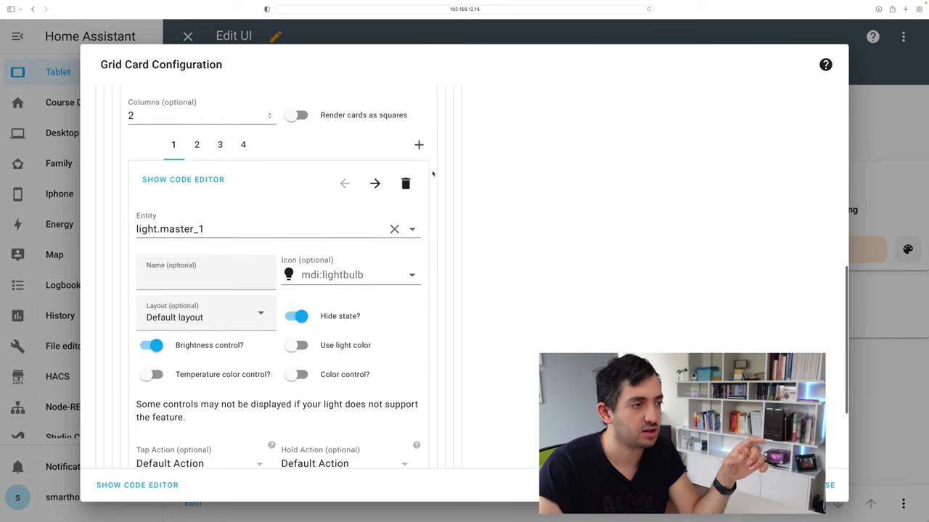
Add a Thermostat card for Bedroom (climate.bedroom) to the lights grid and save
left_click(419, 146)
left_click(281, 185)
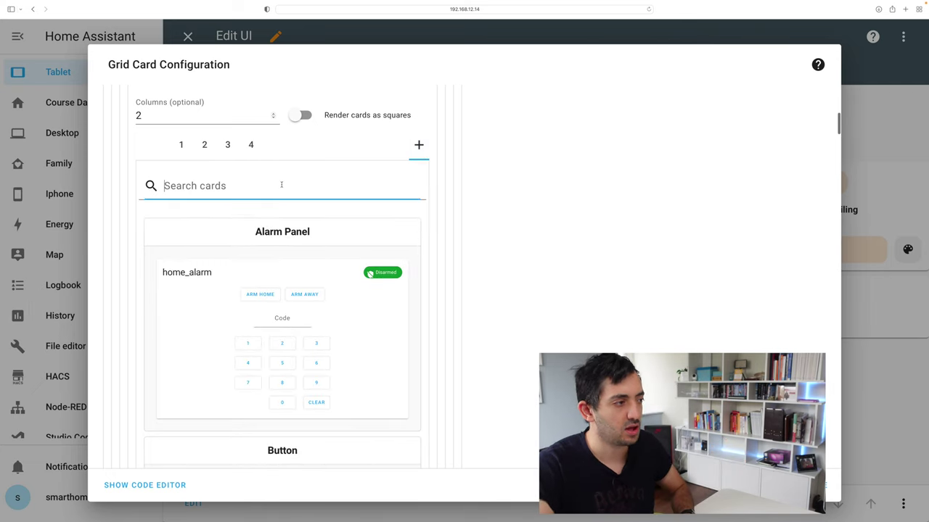
type("CLIM")
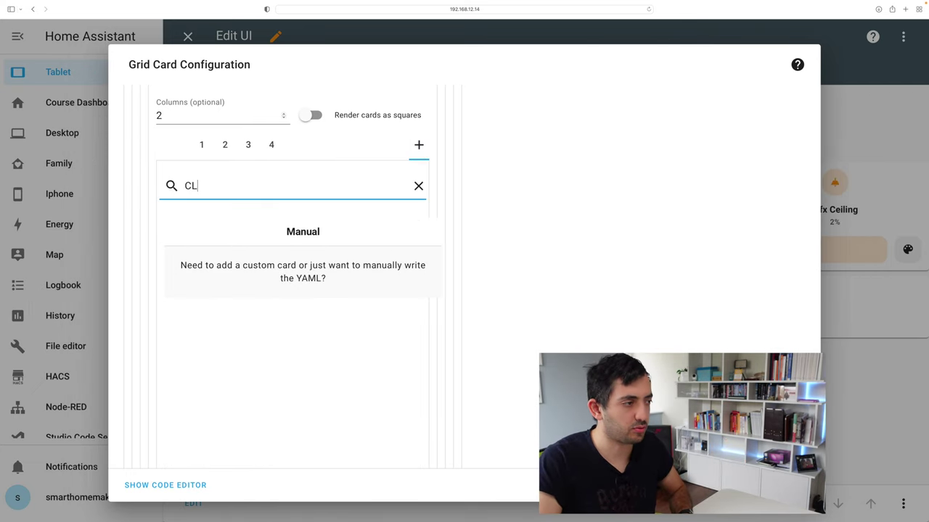
key("BackSpace")
key("BackSpace")
type("ther")
left_click(278, 256)
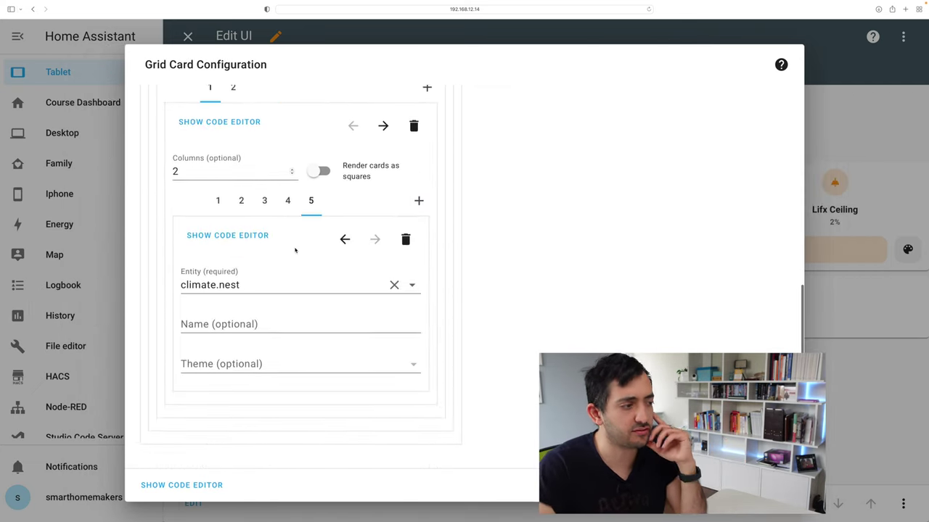
left_click(241, 291)
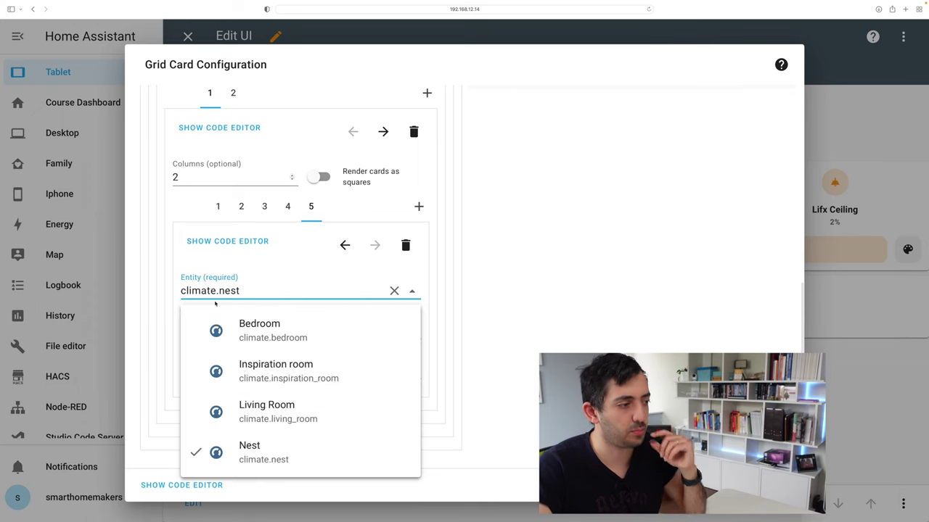
left_click(269, 332)
scroll(477, 273, "up", 5)
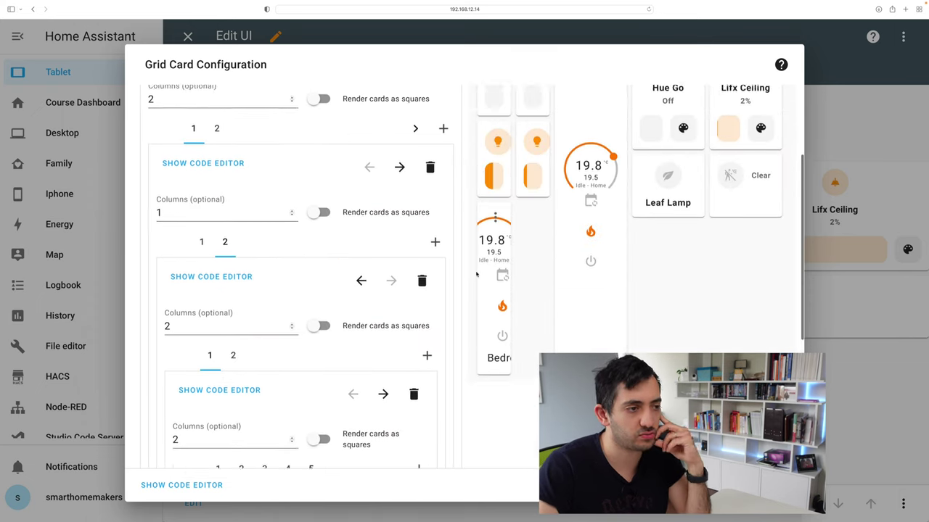
scroll(477, 273, "up", 2)
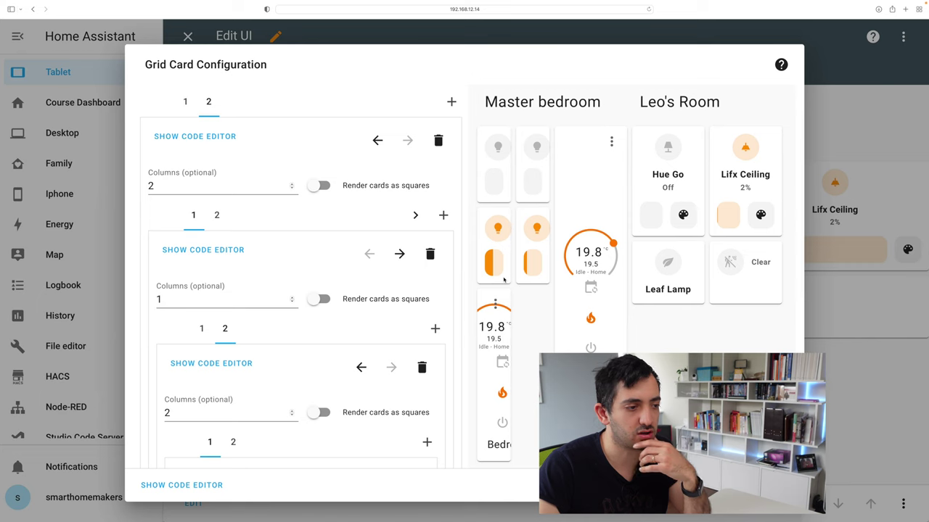
scroll(504, 280, "down", 1)
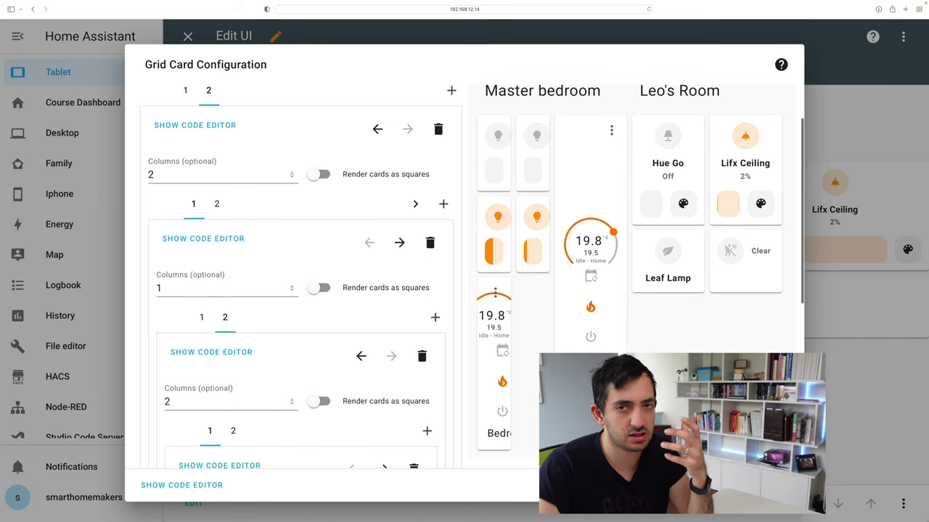
left_click(773, 485)
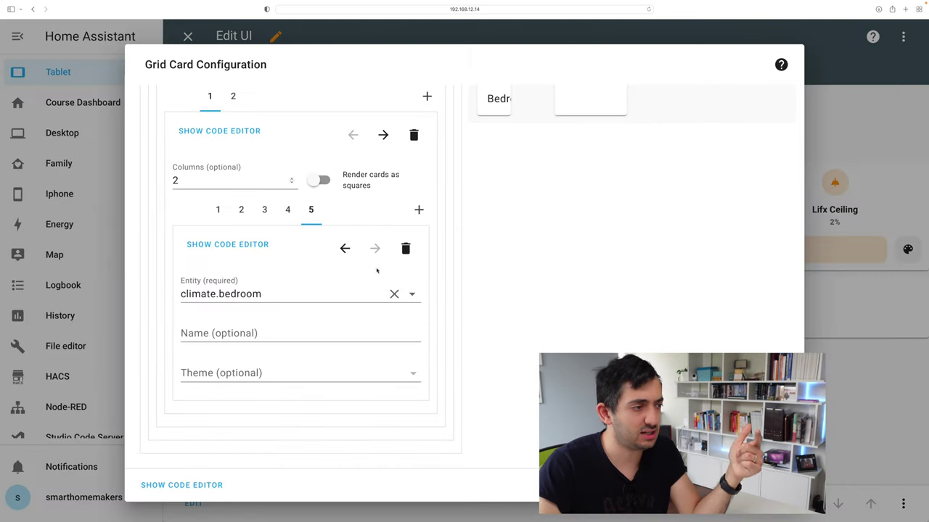
Delete the extra Bedroom thermostat card, set the nested lights grid to 1 column, and save
left_click(404, 249)
scroll(253, 283, "down", 5)
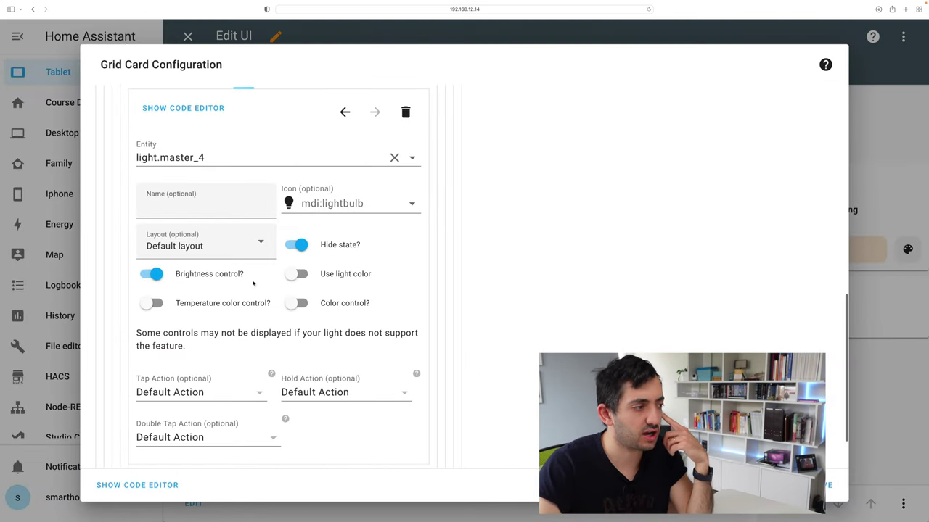
scroll(253, 283, "up", 5)
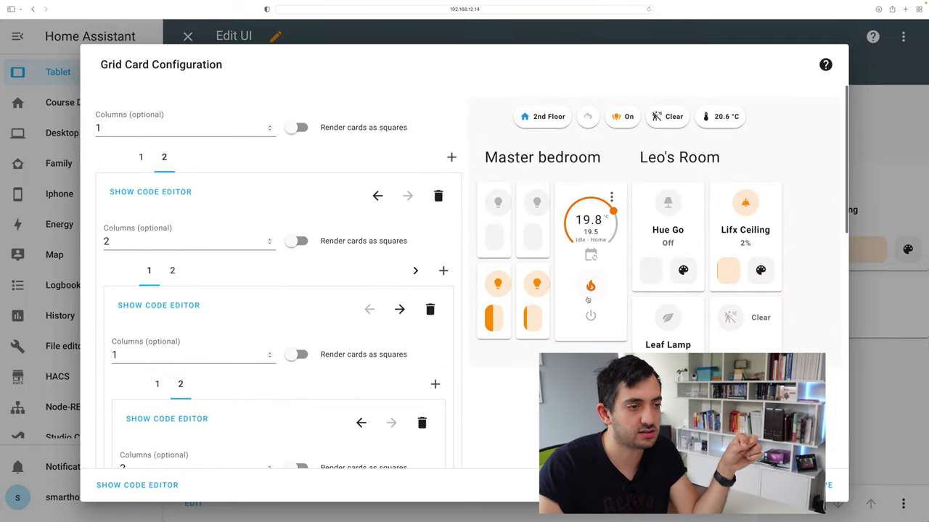
scroll(216, 324, "down", 1)
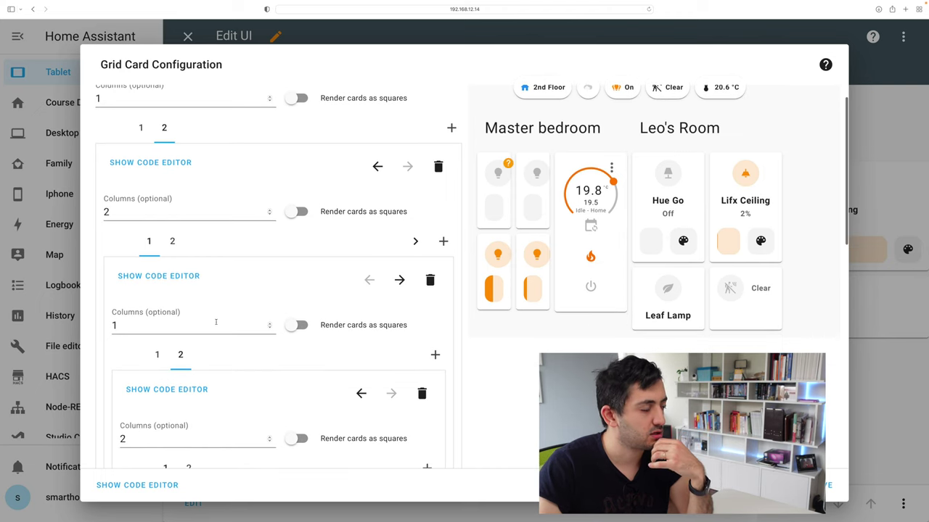
scroll(216, 321, "down", 8)
double_click(152, 306)
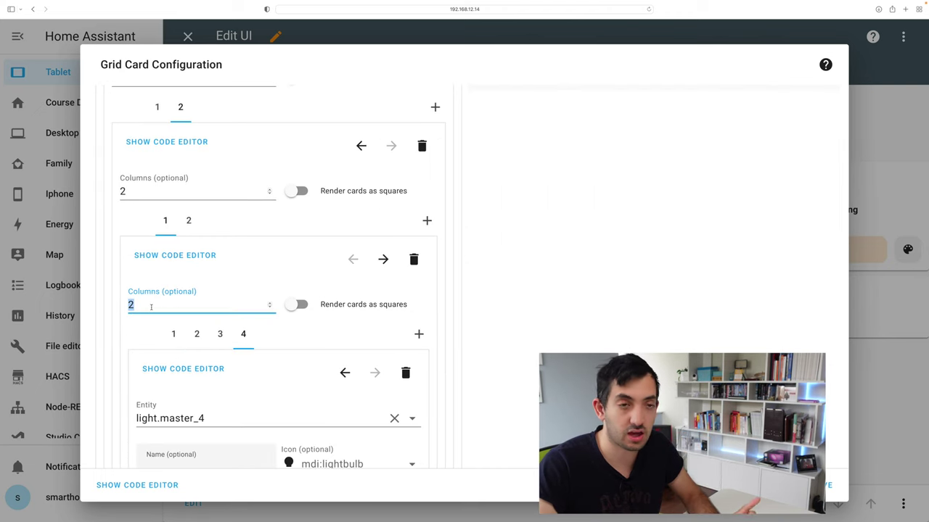
type("1")
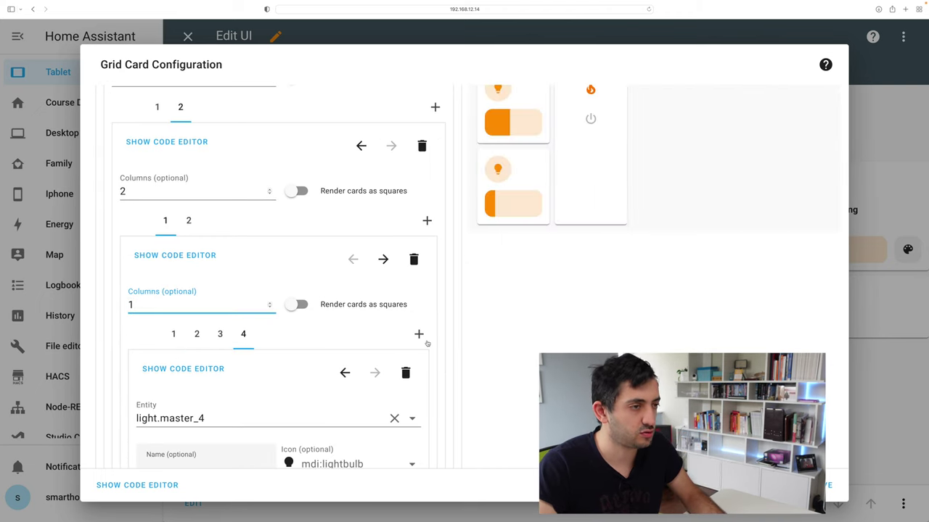
scroll(427, 343, "up", 5)
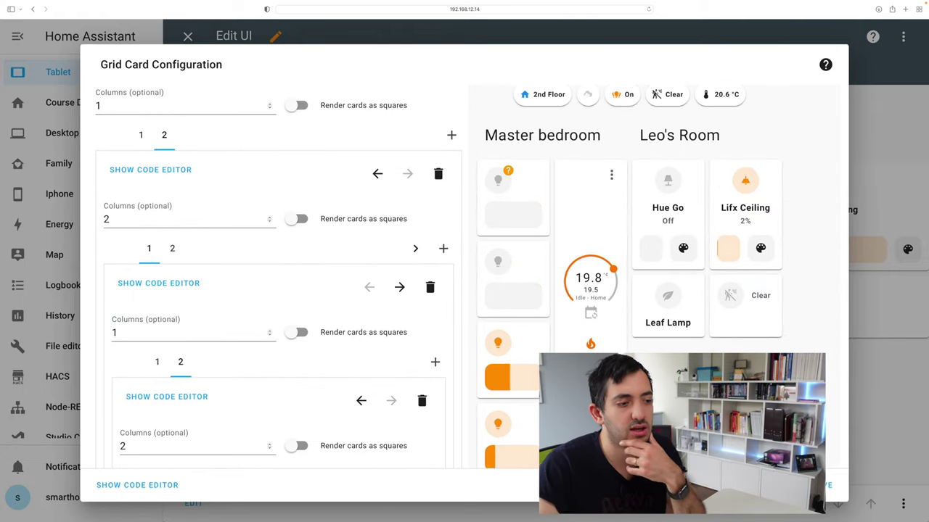
left_click(827, 486)
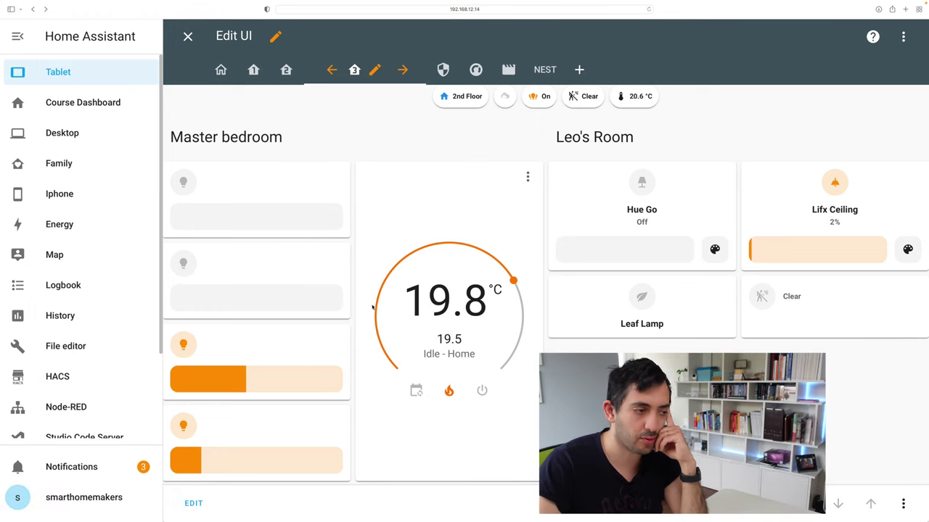
Change the parent grid's columns from 2 to 1 so the thermostat sits below the lights, and save
left_click(194, 504)
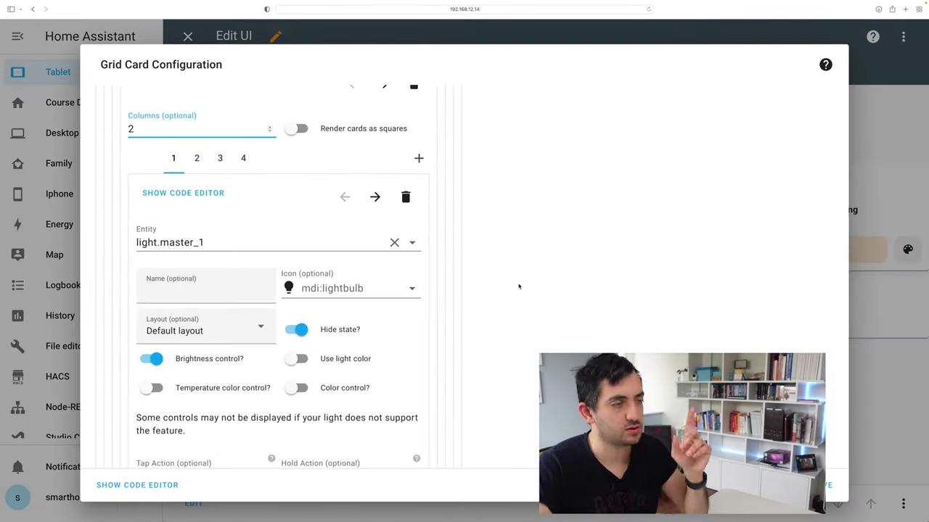
scroll(518, 286, "up", 5)
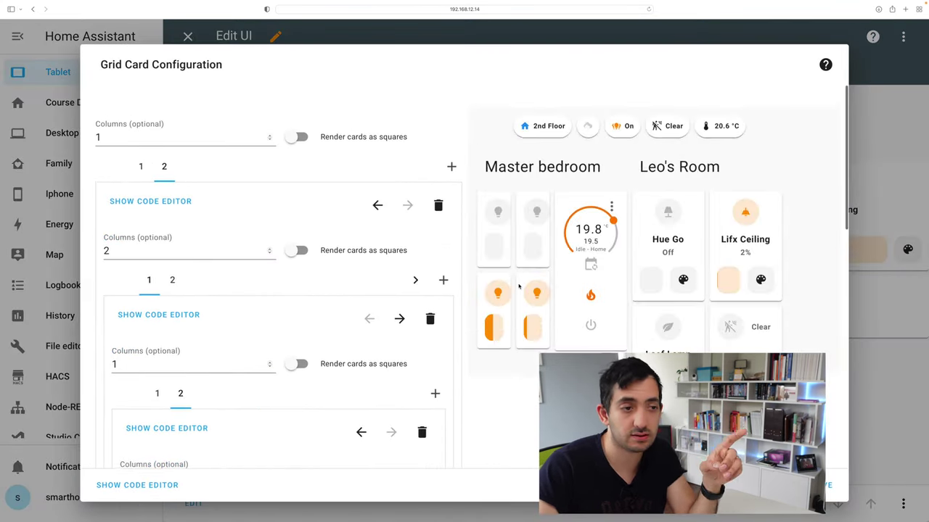
scroll(518, 286, "down", 1)
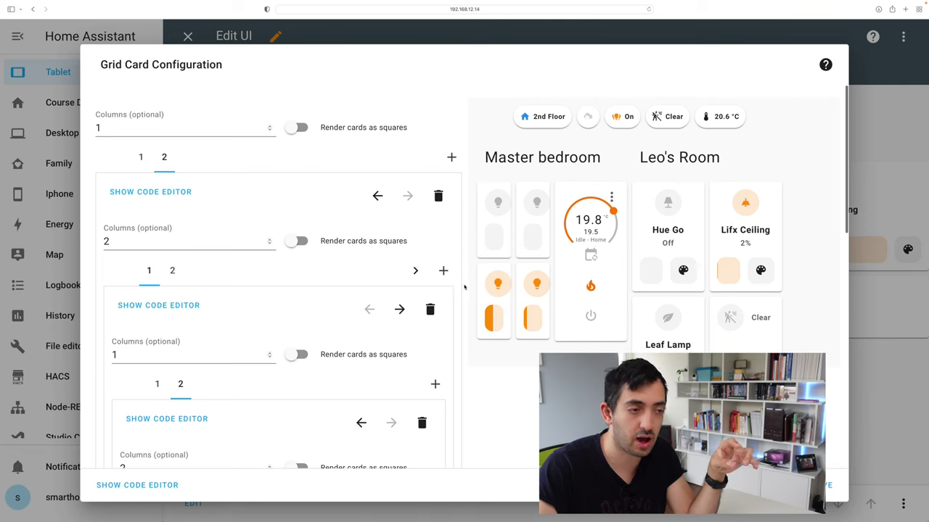
scroll(196, 424, "down", 10)
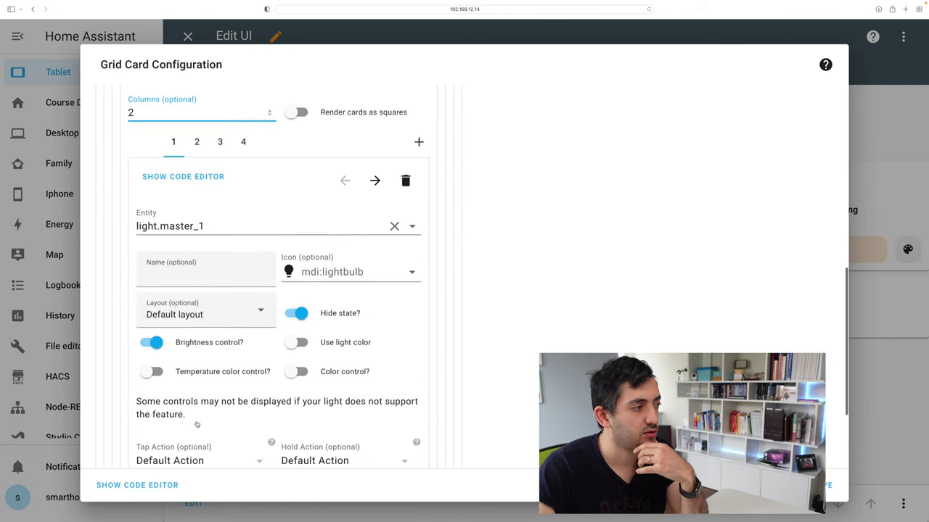
scroll(196, 425, "up", 3)
scroll(196, 424, "up", 6)
left_click(189, 330)
key("BackSpace")
type("1")
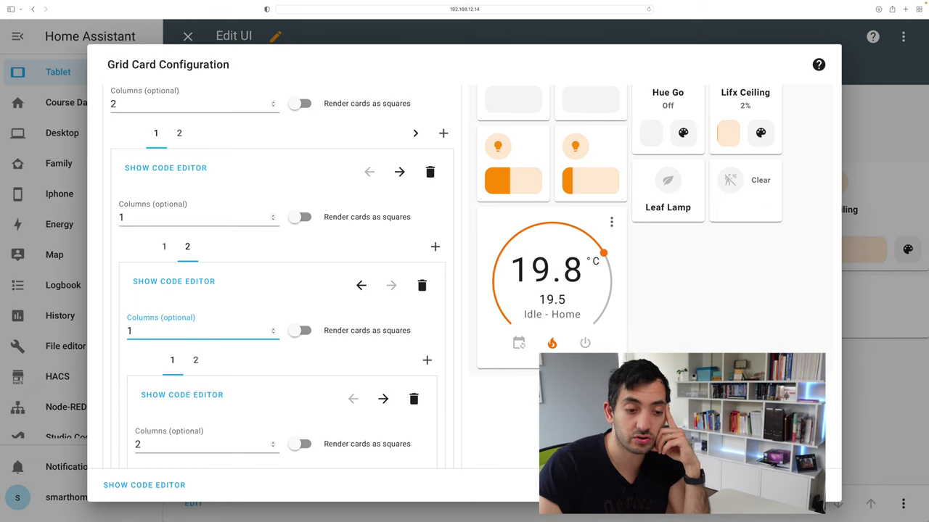
key("ctrl+s")
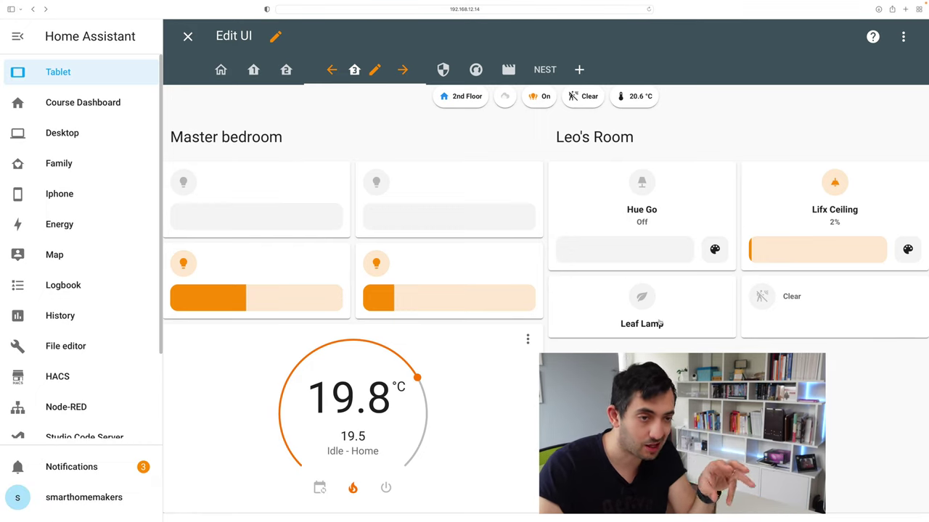
scroll(464, 362, "down", 1)
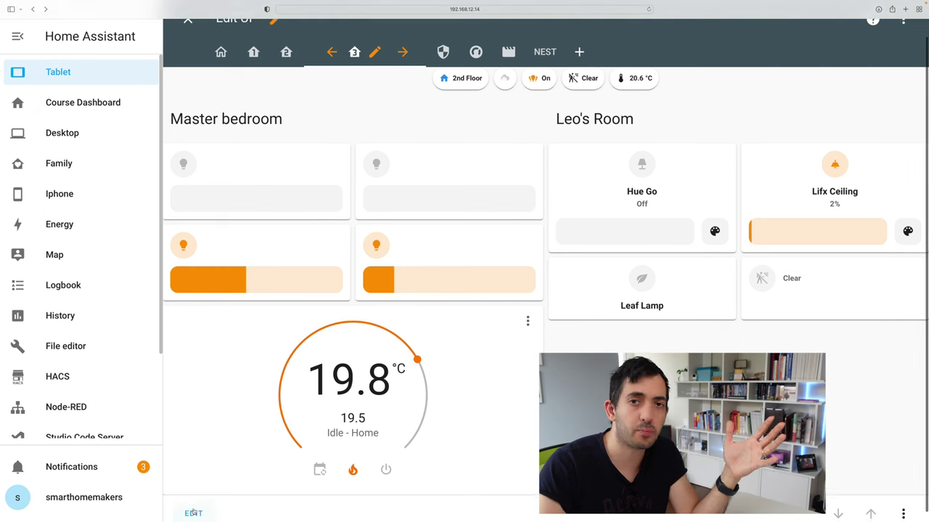
left_click(193, 512)
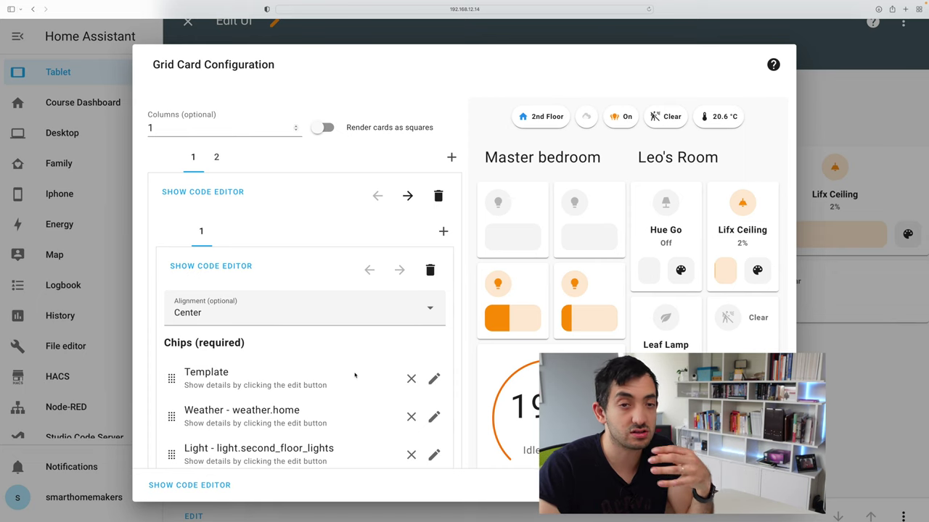
scroll(304, 382, "down", 5)
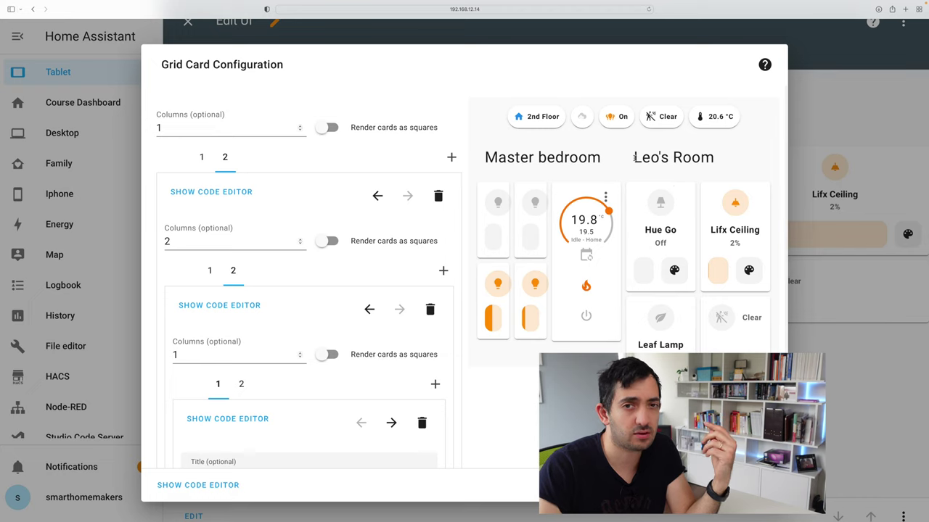
left_click_drag(634, 157, 704, 161)
left_click(645, 185)
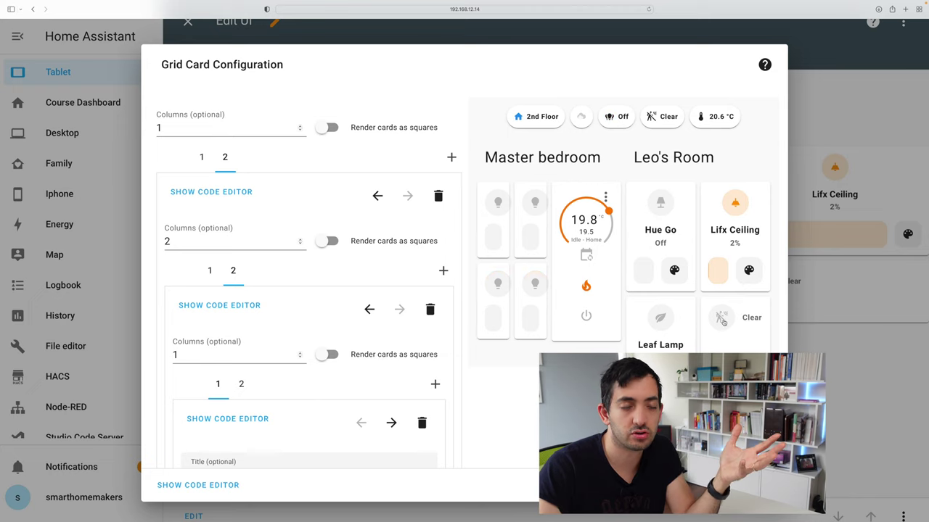
scroll(228, 348, "down", 4)
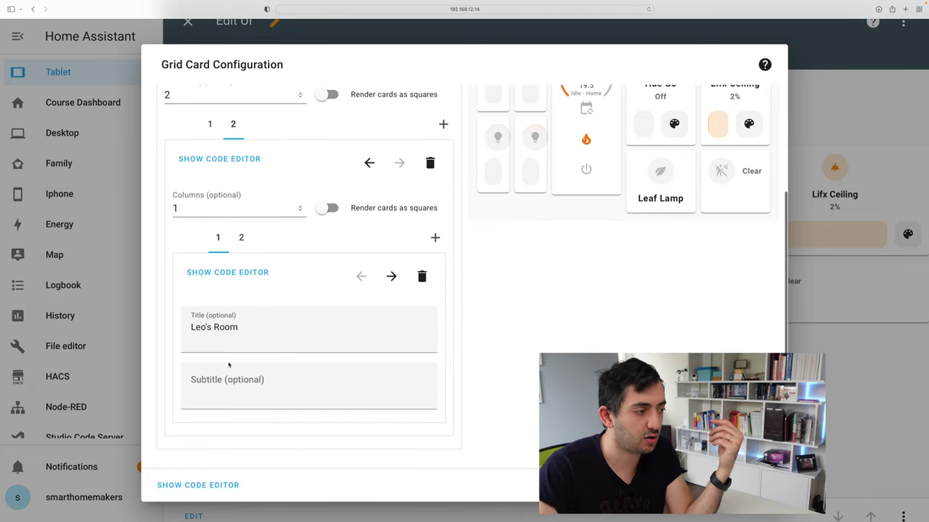
left_click(239, 242)
scroll(256, 268, "down", 2)
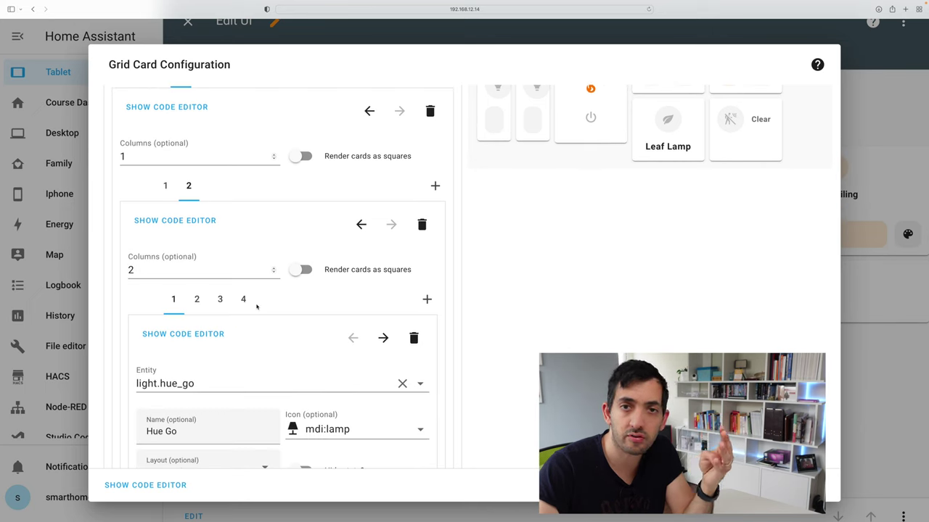
scroll(256, 307, "down", 2)
scroll(321, 300, "up", 7)
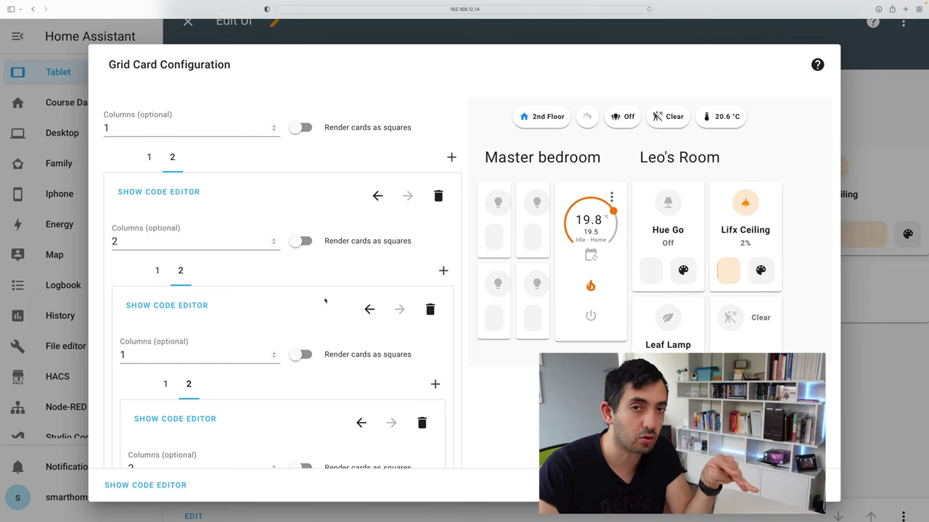
scroll(317, 298, "down", 7)
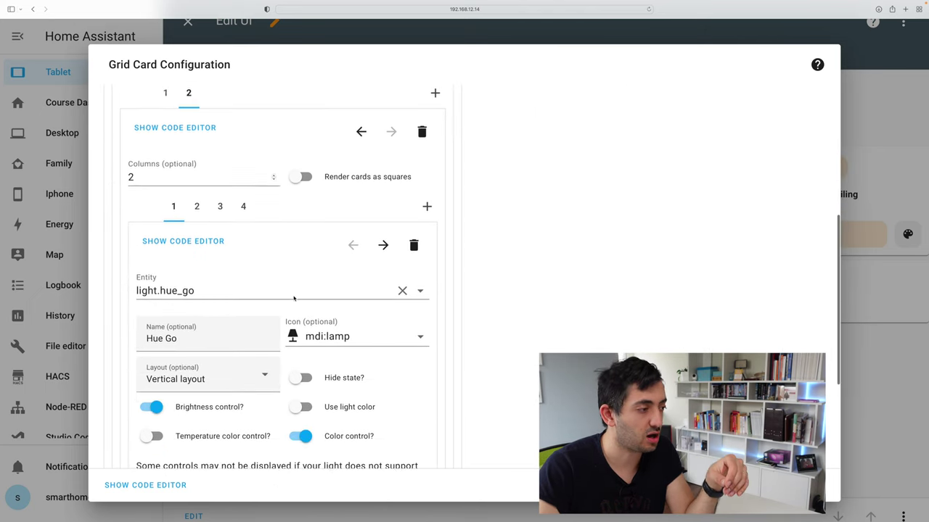
left_click(241, 158)
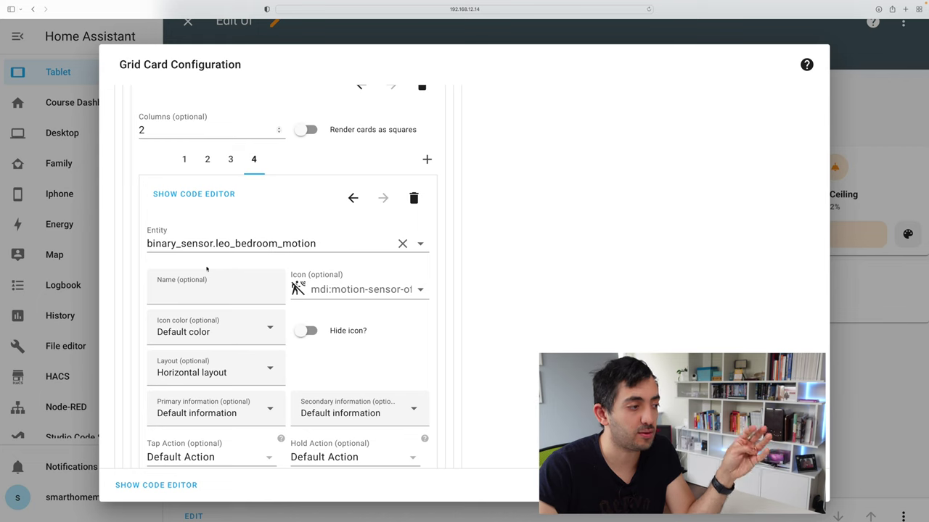
left_click(193, 194)
triple_click(257, 338)
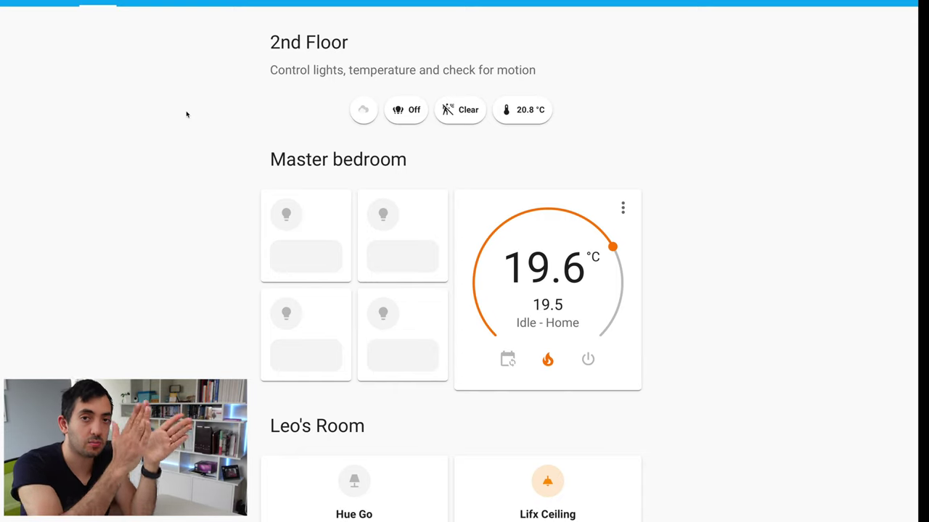
Scroll the 2nd Floor dashboard outside edit mode beside its phone version
scroll(187, 114, "down", 1)
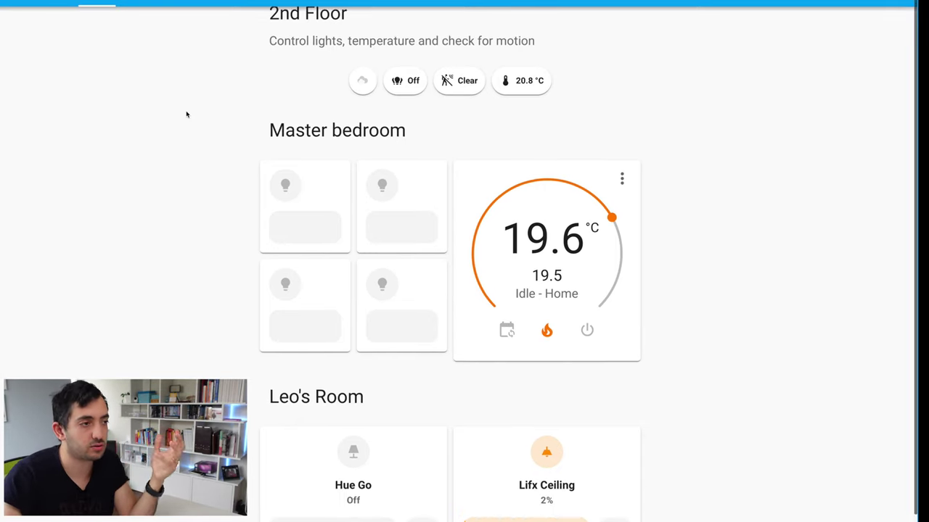
scroll(186, 115, "up", 1)
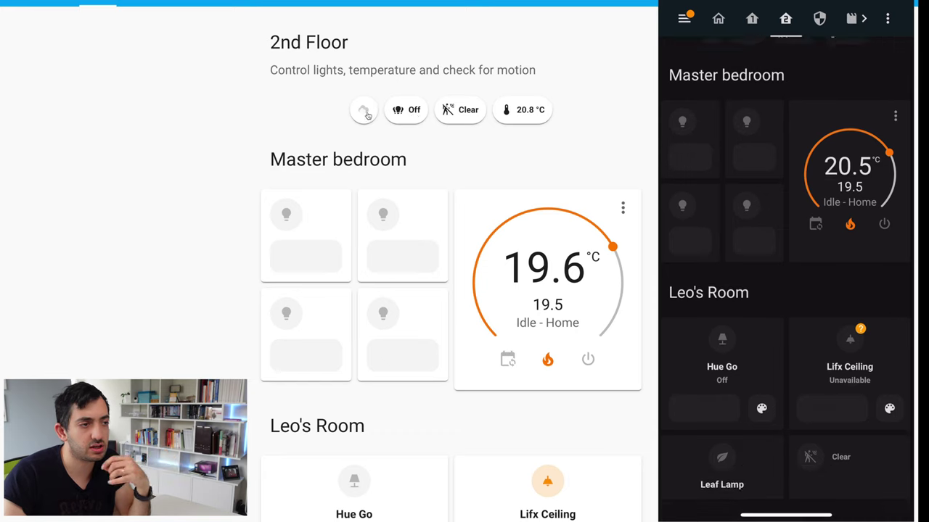
Scroll the desktop 2nd Floor dashboard to compare it with the phone layout
scroll(375, 136, "down", 3)
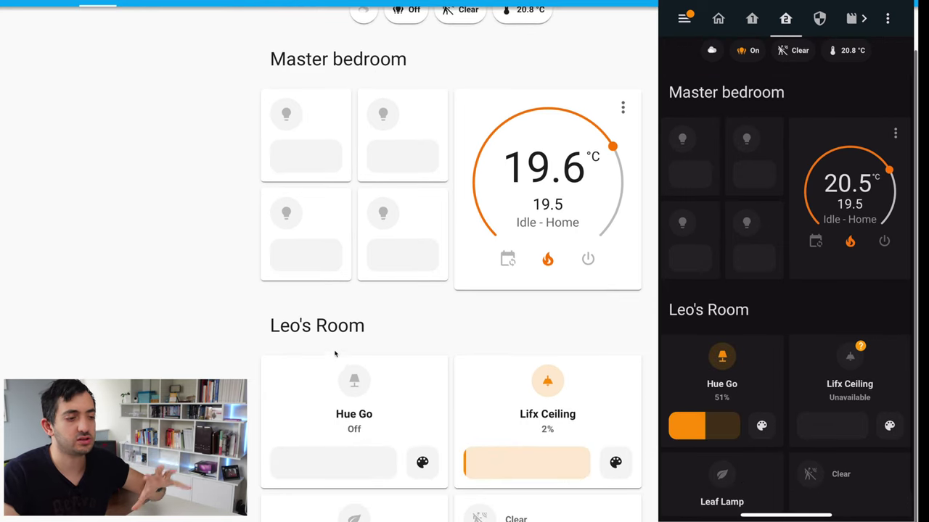
scroll(257, 280, "up", 3)
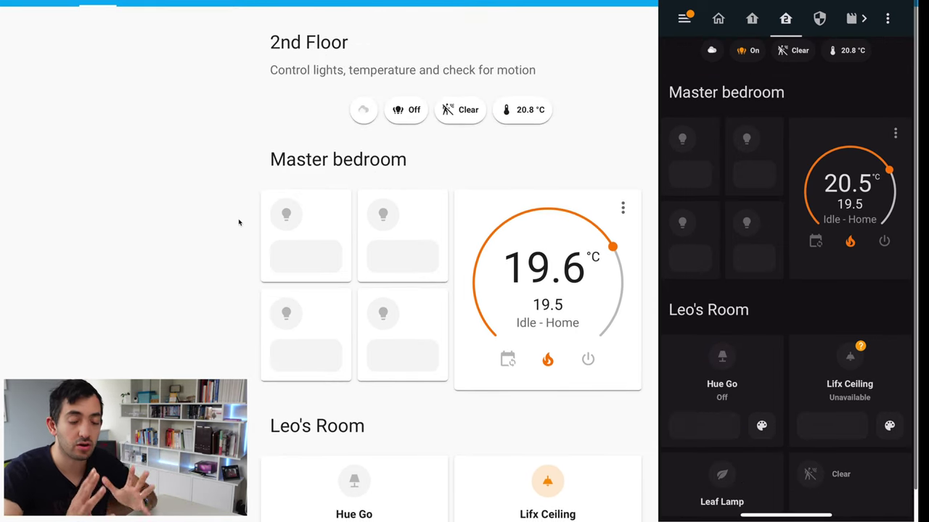